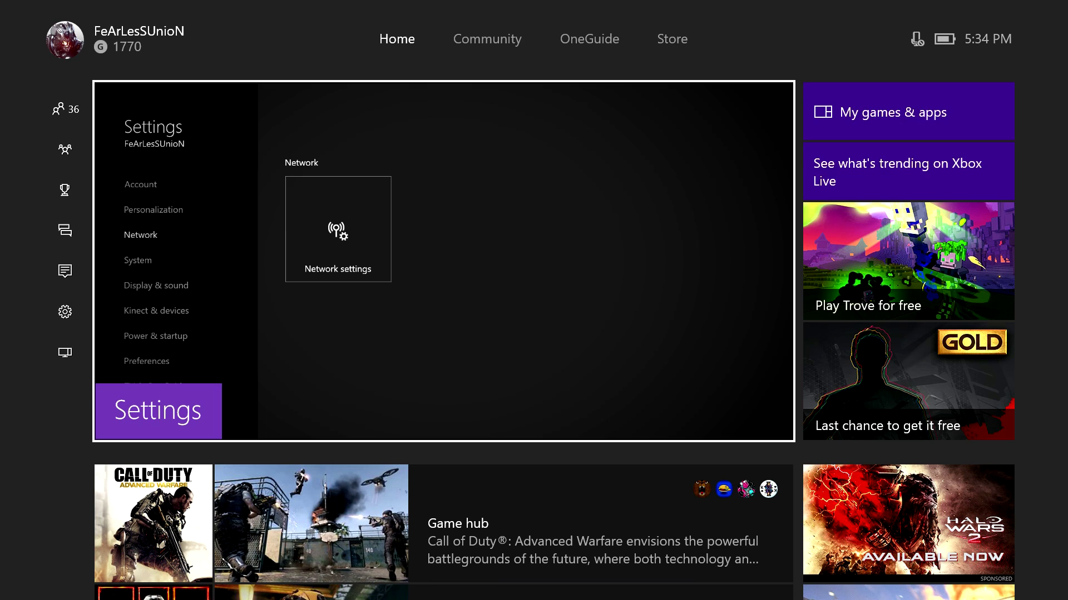
Quit the running Settings app from its options menu
key(Menu)
key(Down)
key(Return)
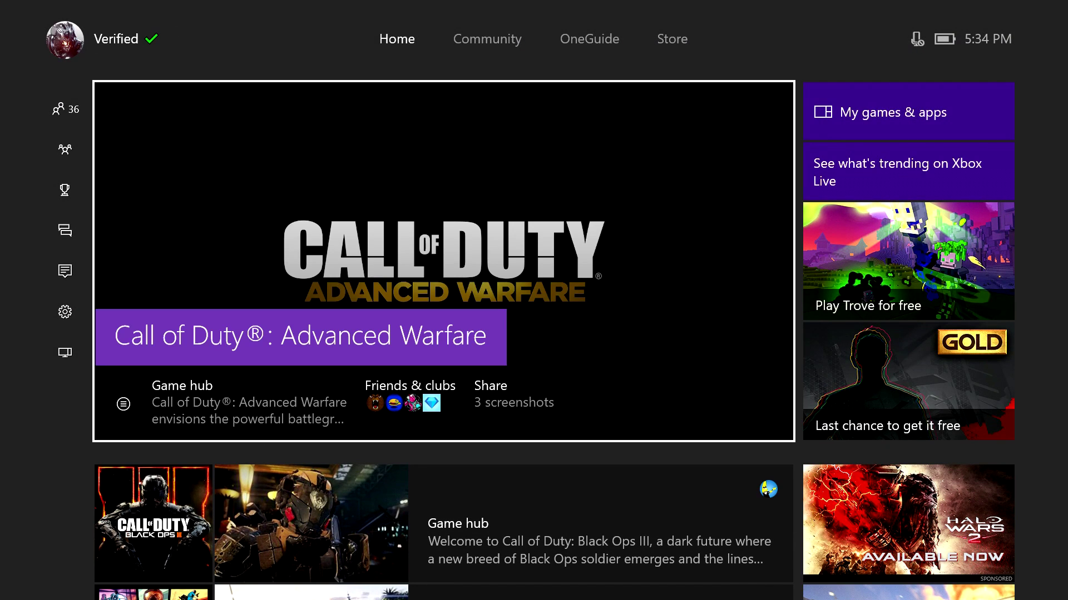
Reopen All settings from the guide's Settings section
key(Left)
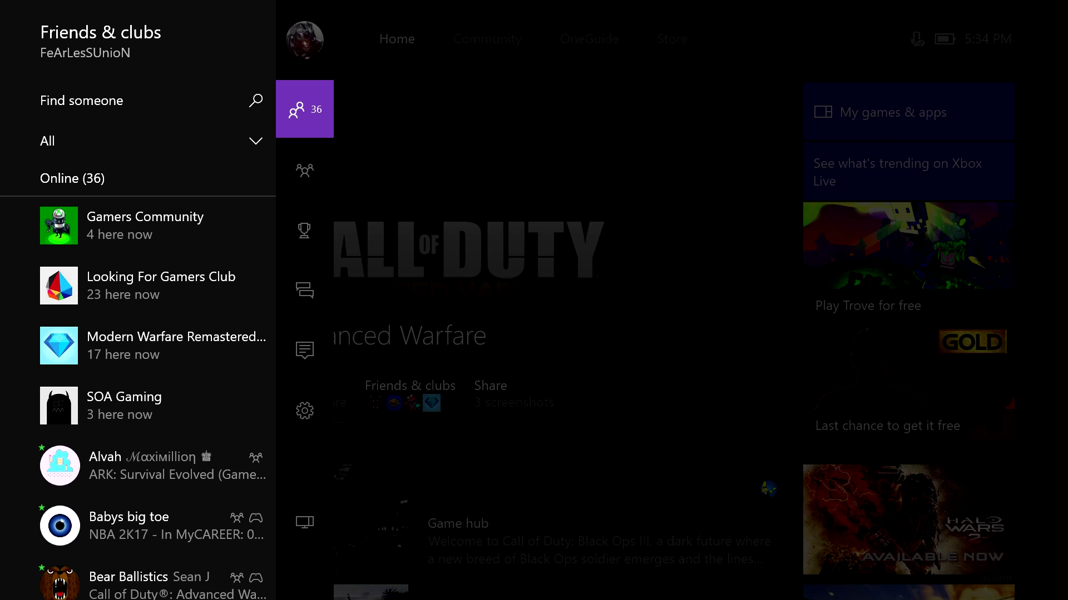
key(Down)
key(Down)
key(Down)
key(Down)
key(Down)
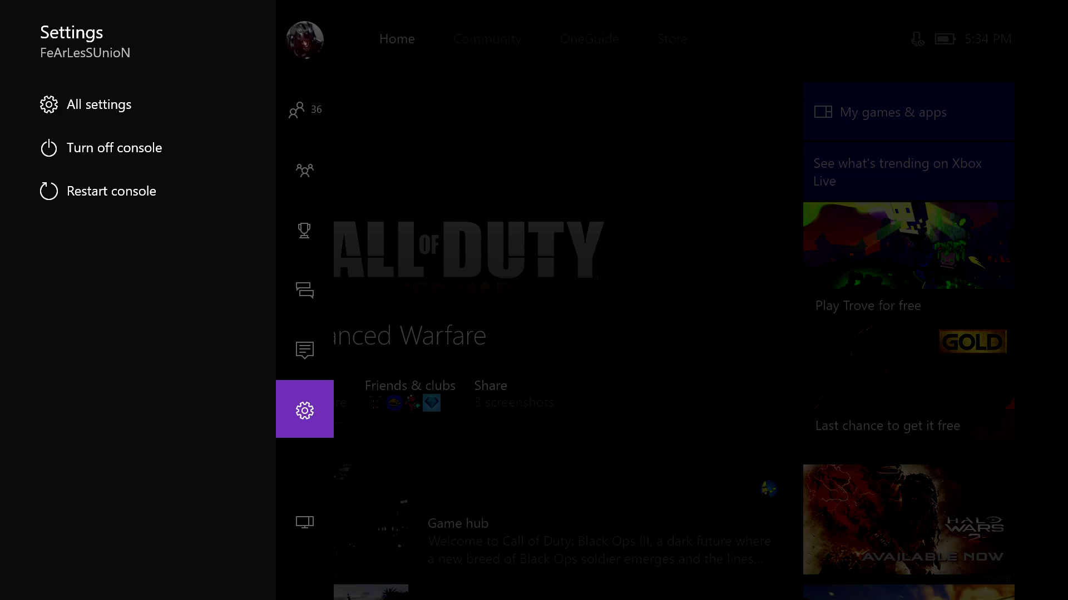
key(Right)
key(Return)
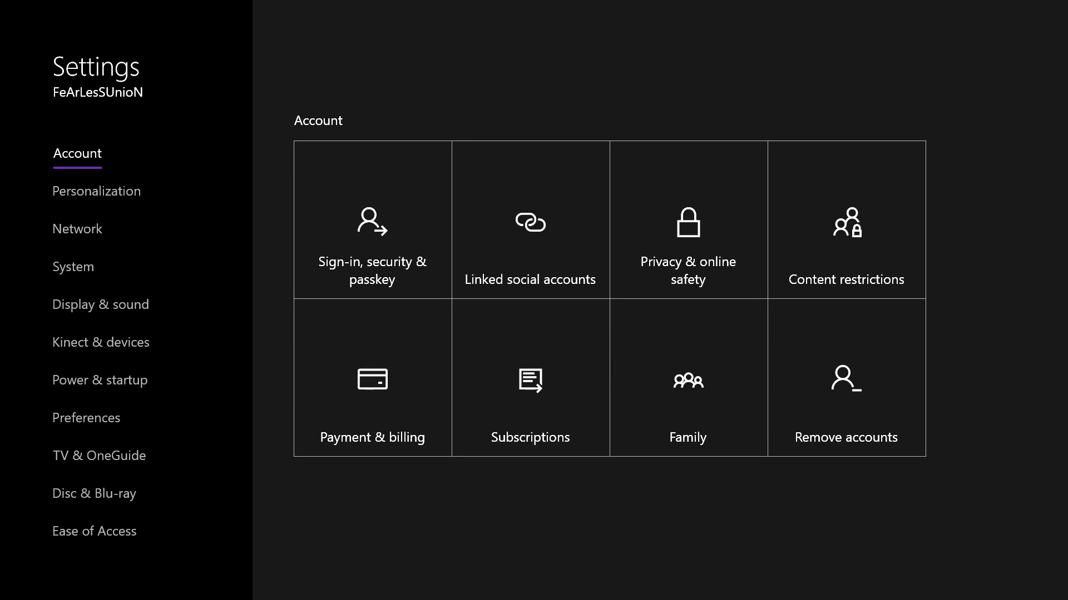
Go to Network settings and open the Advanced settings page
key(Down)
key(Down)
key(Right)
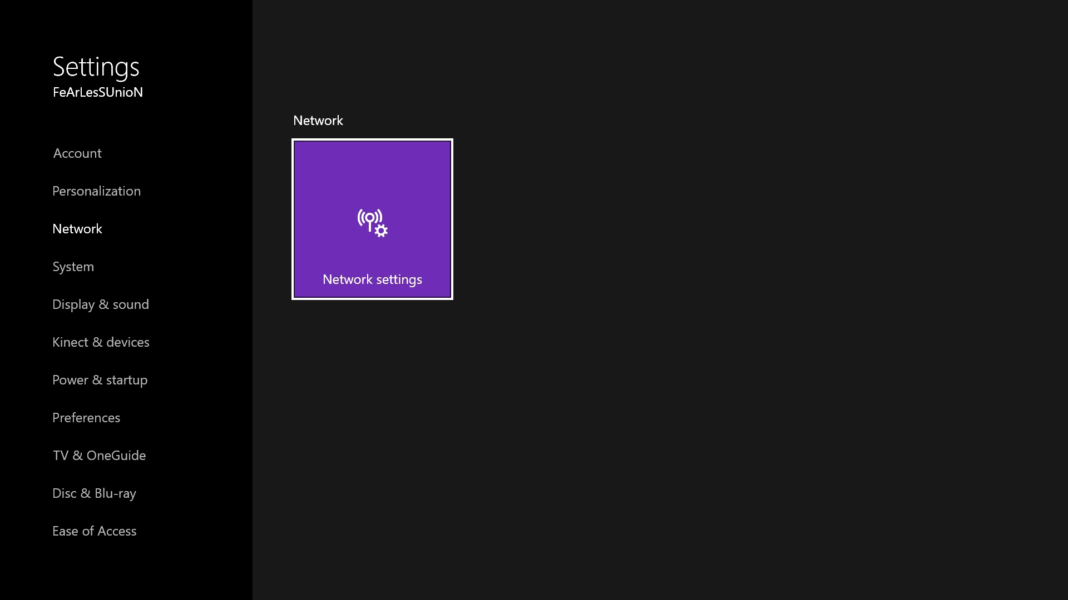
key(Return)
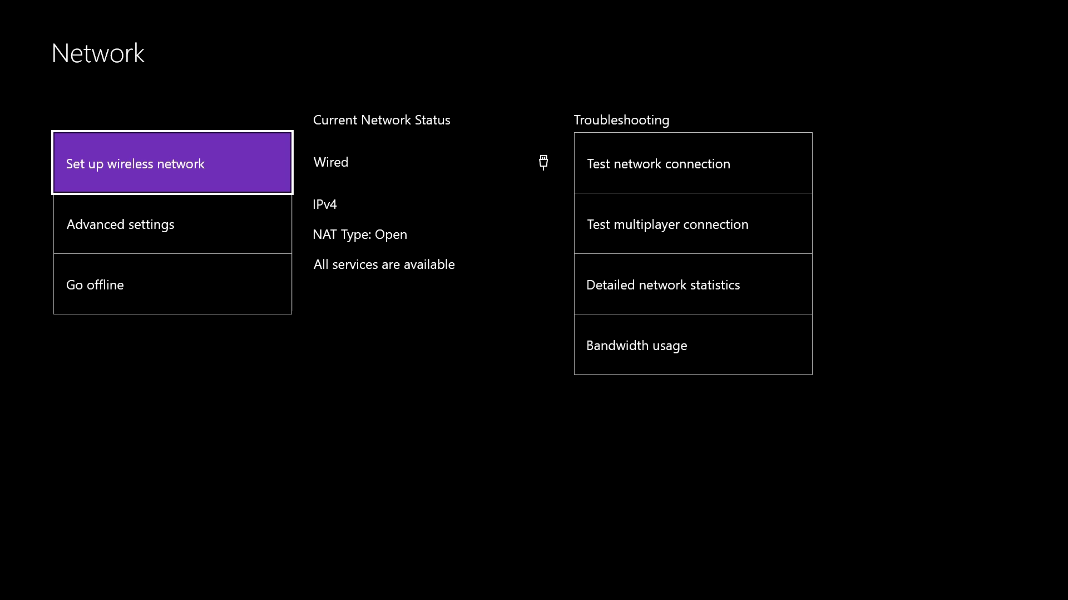
click(120, 224)
click(120, 224)
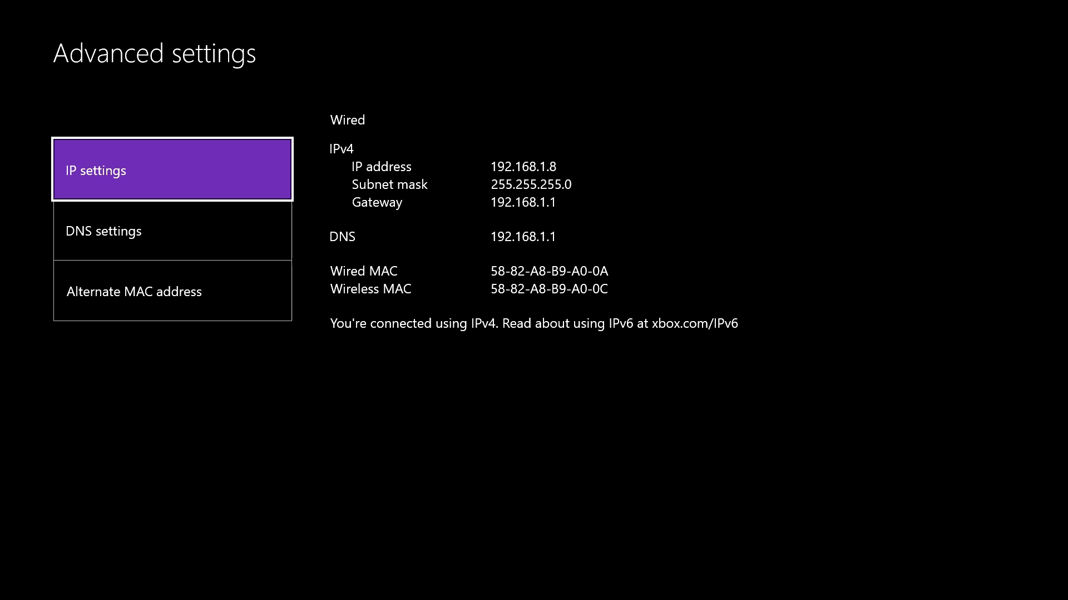
Review the IP settings and DNS settings without changing them
key(Return)
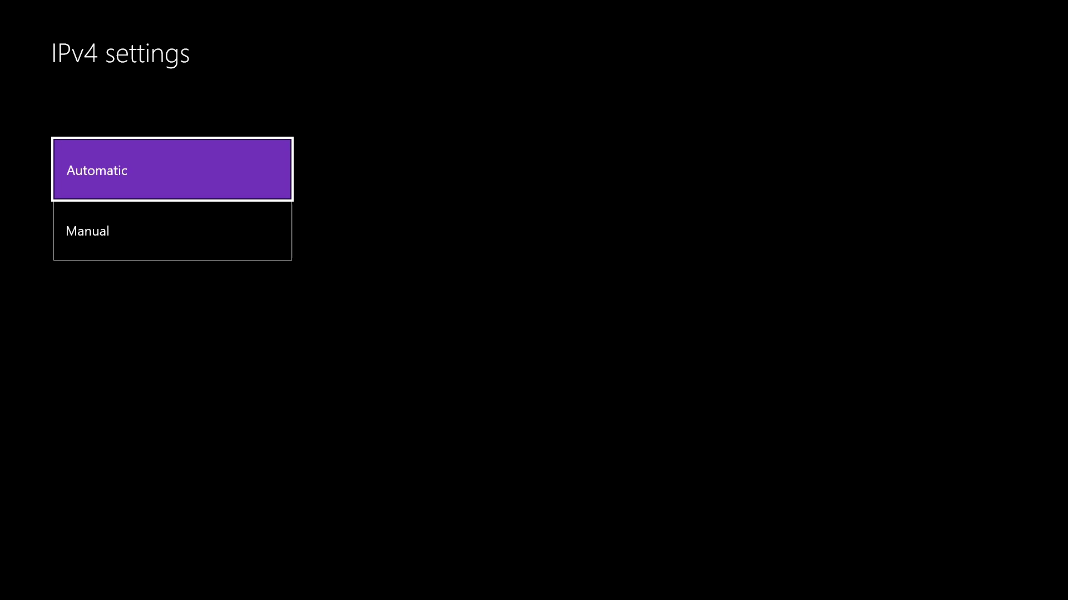
key(Return)
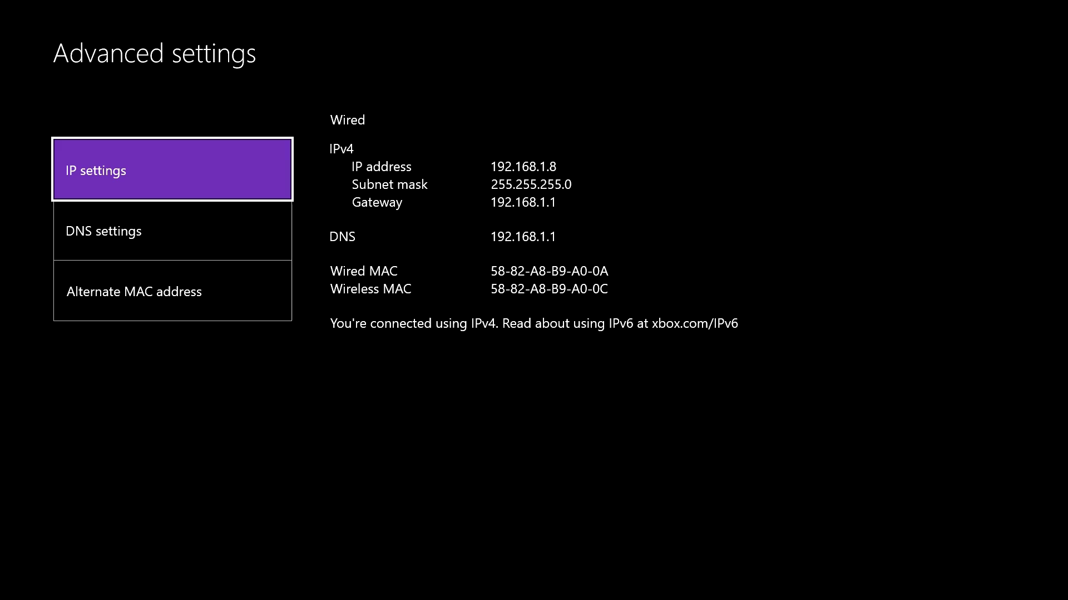
key(Down)
key(Return)
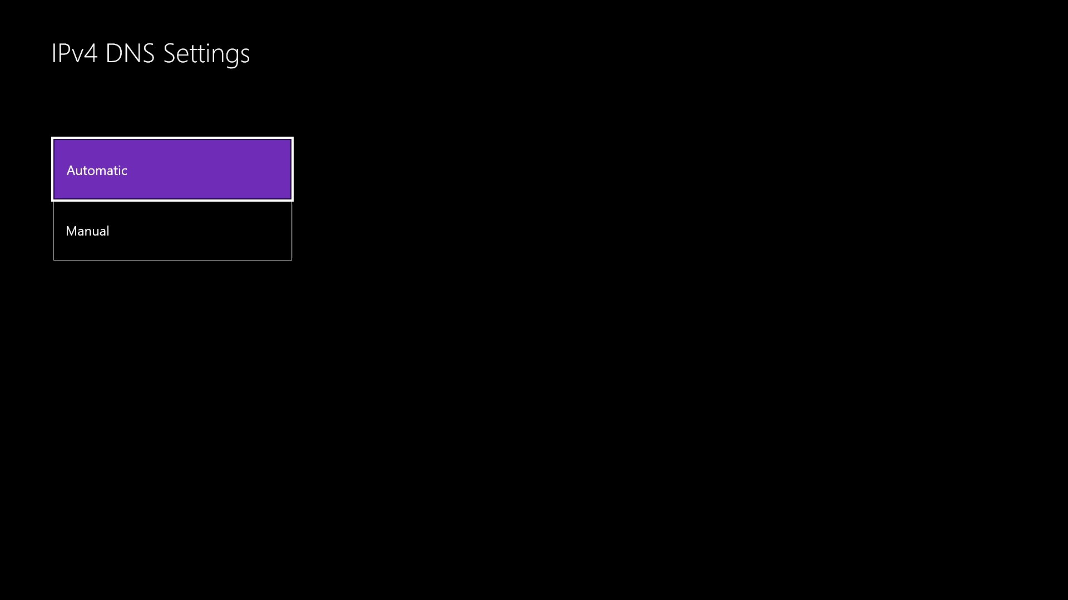
key(Return)
Check the Alternate wired MAC address page, then back out to advanced settings
key(Down)
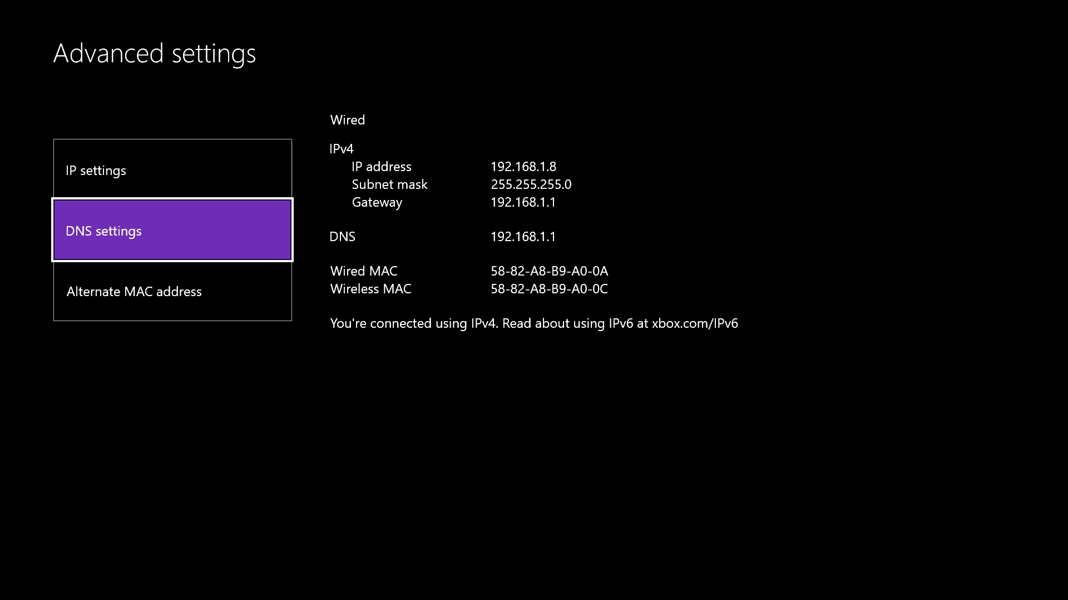
key(Down)
key(Return)
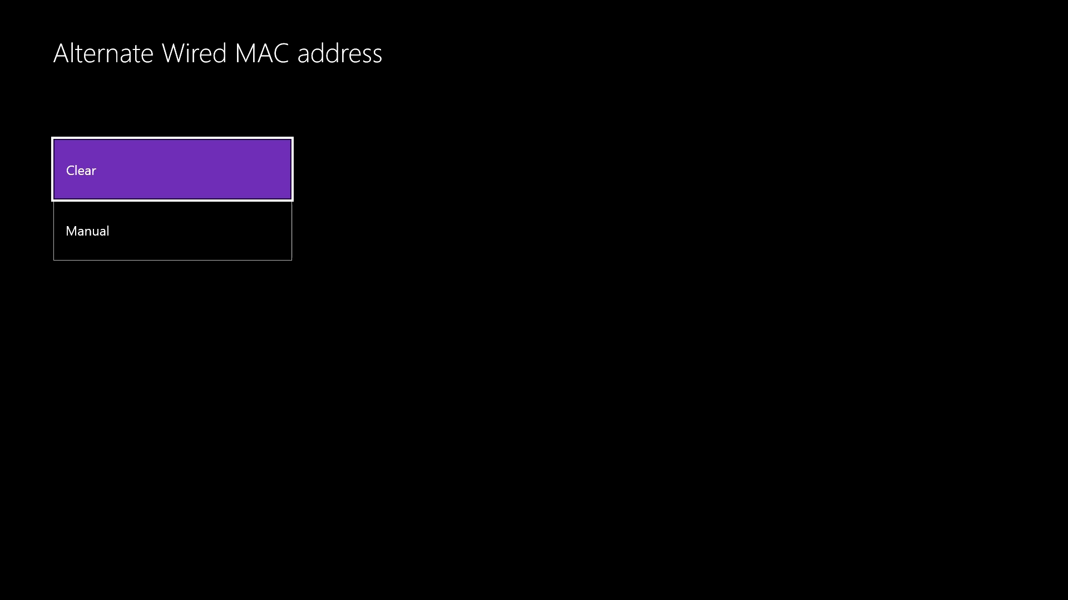
key(Escape)
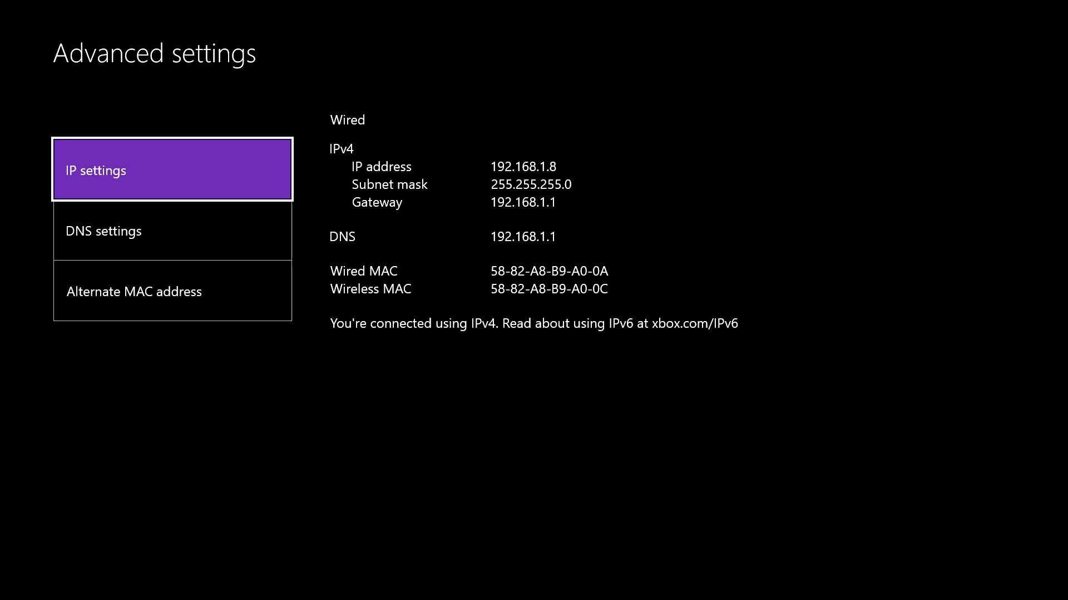
Back out to Network settings and start the multiplayer connection test
key(Escape)
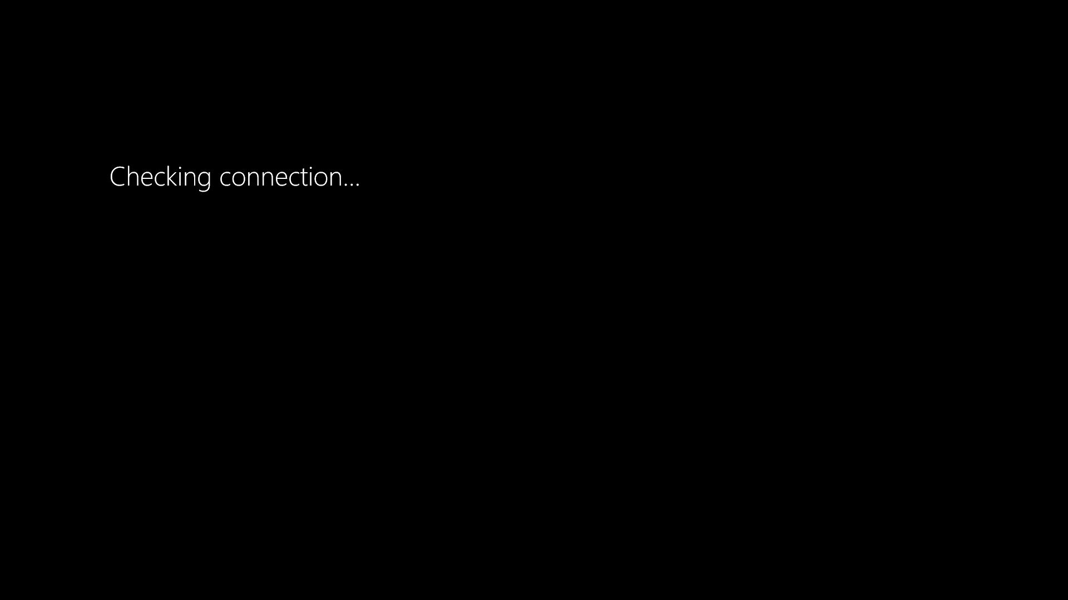
key(Return)
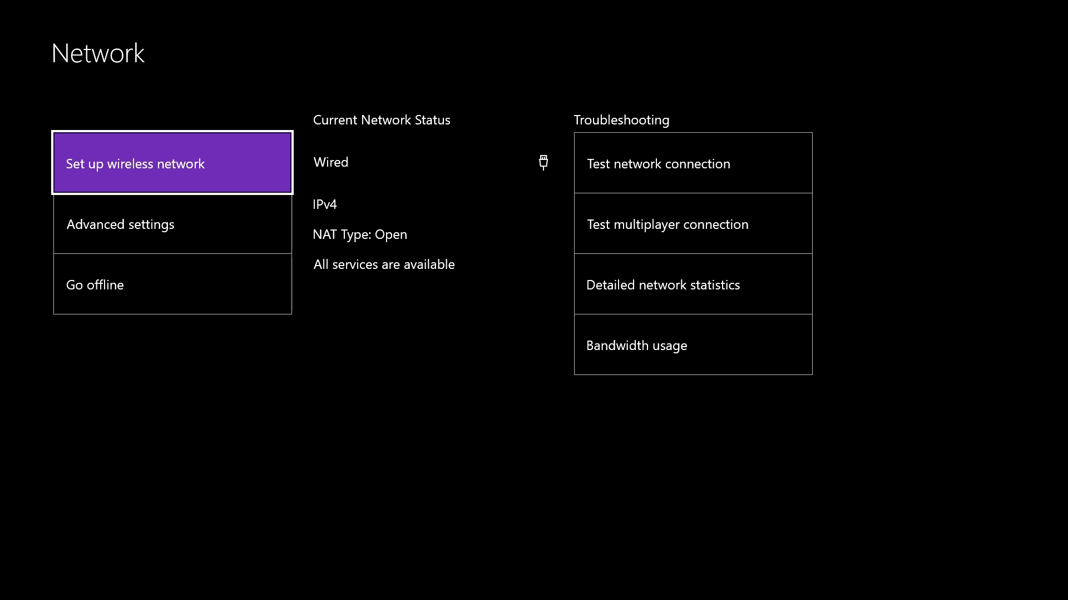
key(Right)
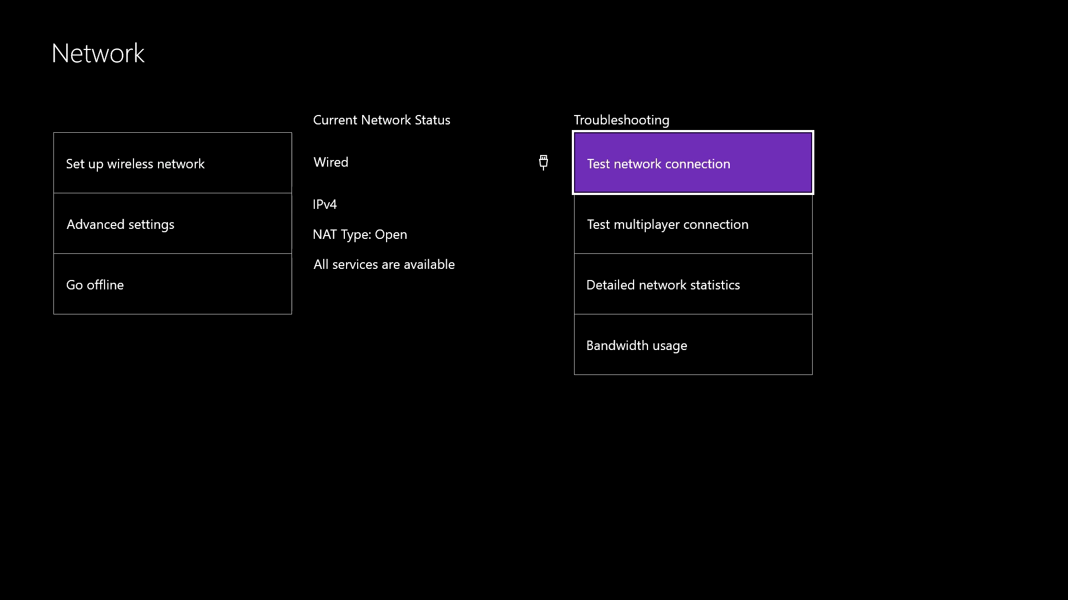
key(Down)
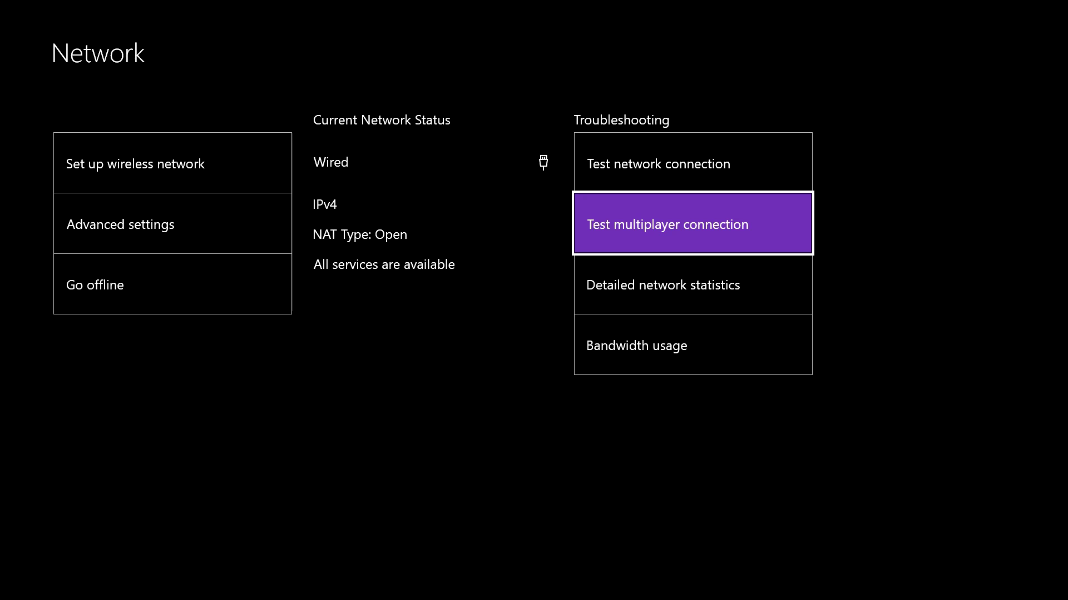
key(Return)
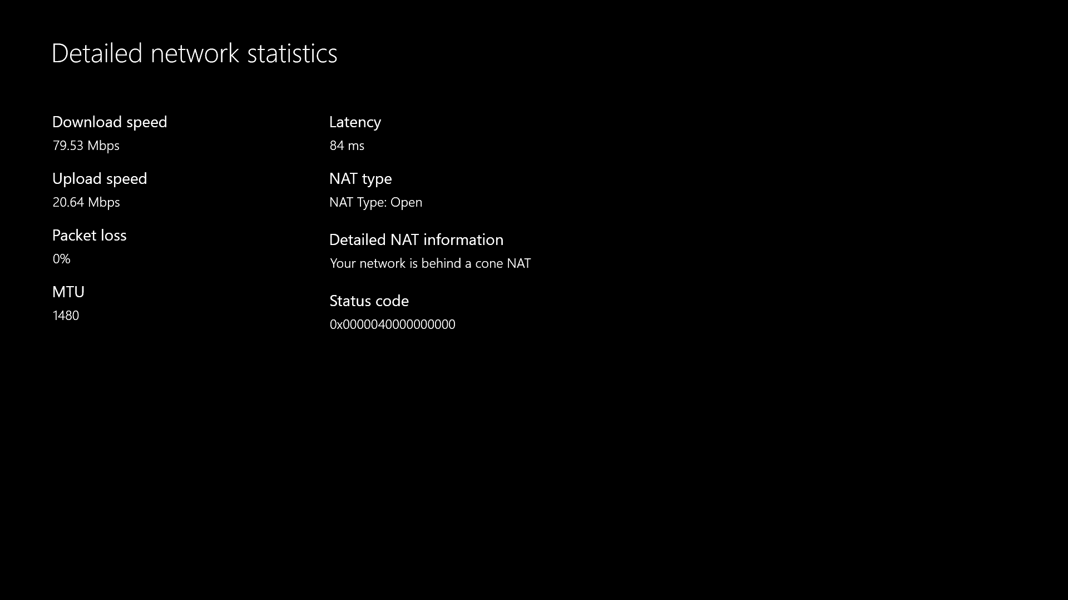
Accept the result of NAT Type Open with no problems and return to Settings
key(Escape)
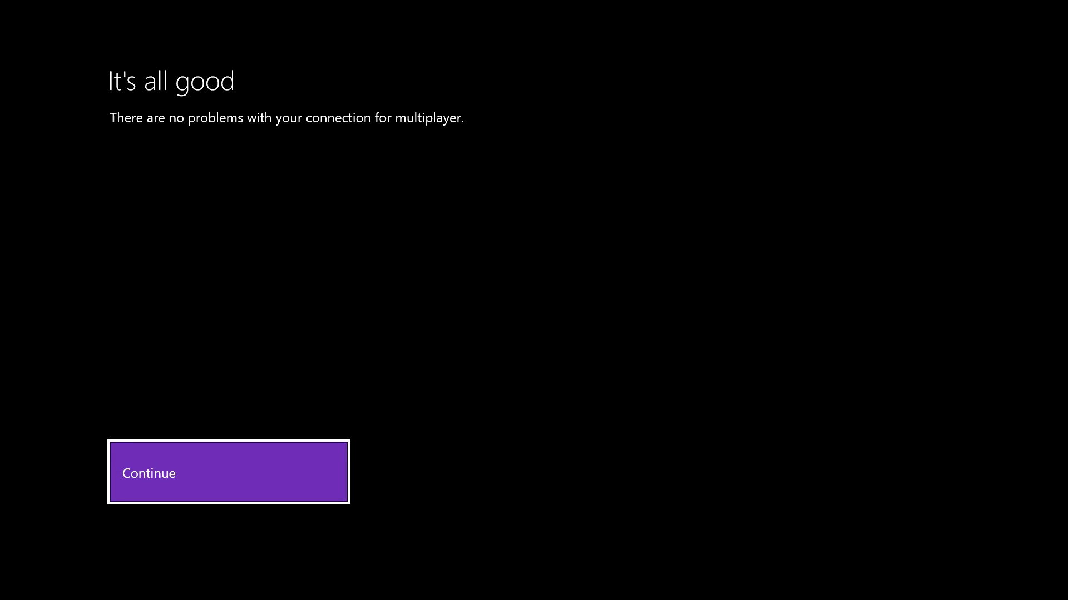
key(Return)
key(Escape)
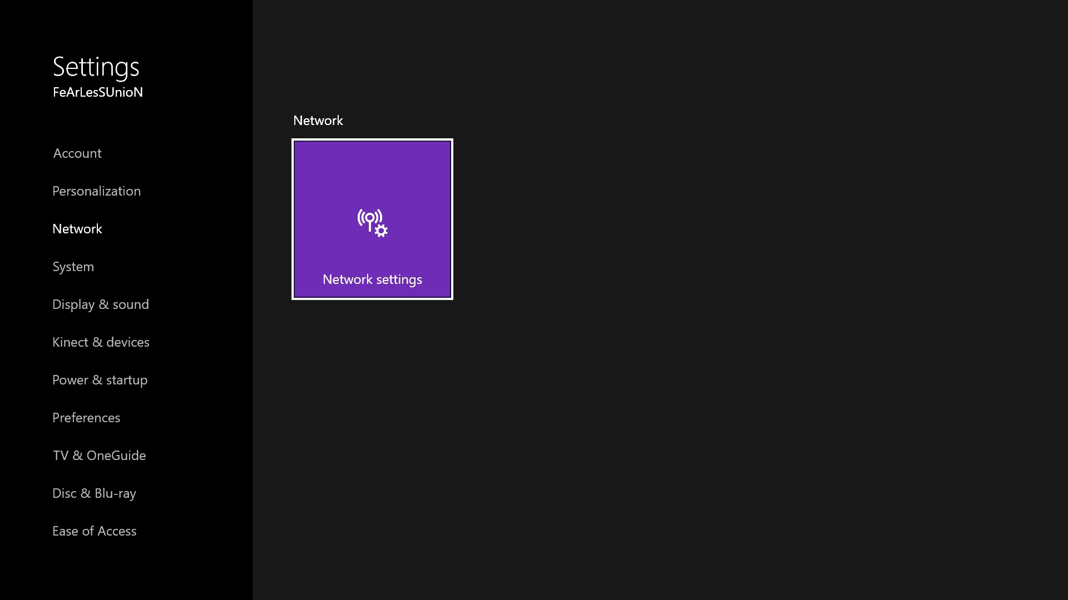
Press the Xbox button to return to the Home dashboard
key(super)
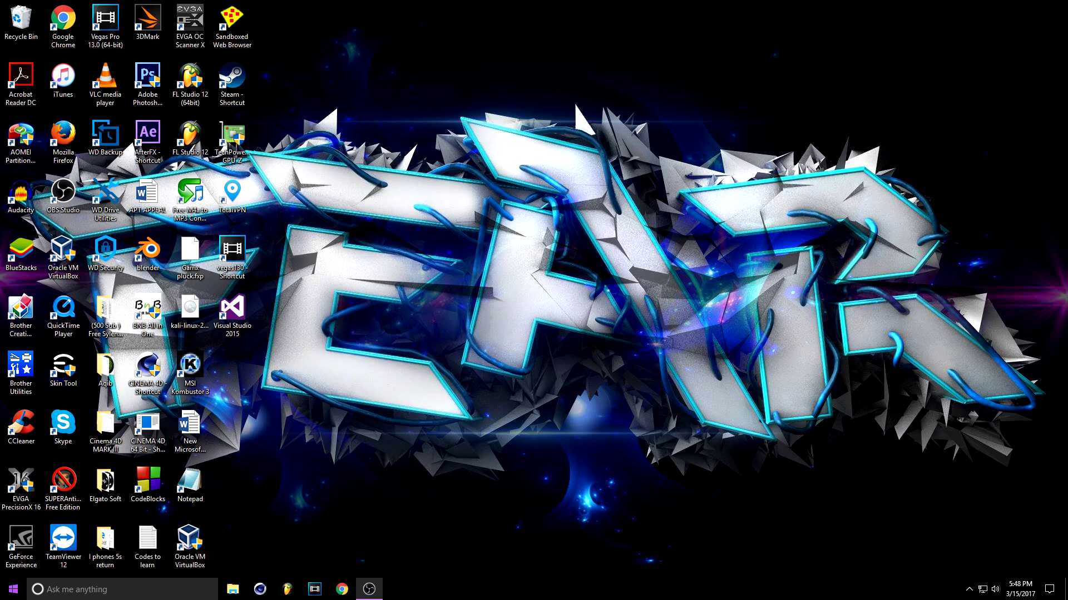
Open Command Prompt through Windows search and run ipconfig
click(7, 596)
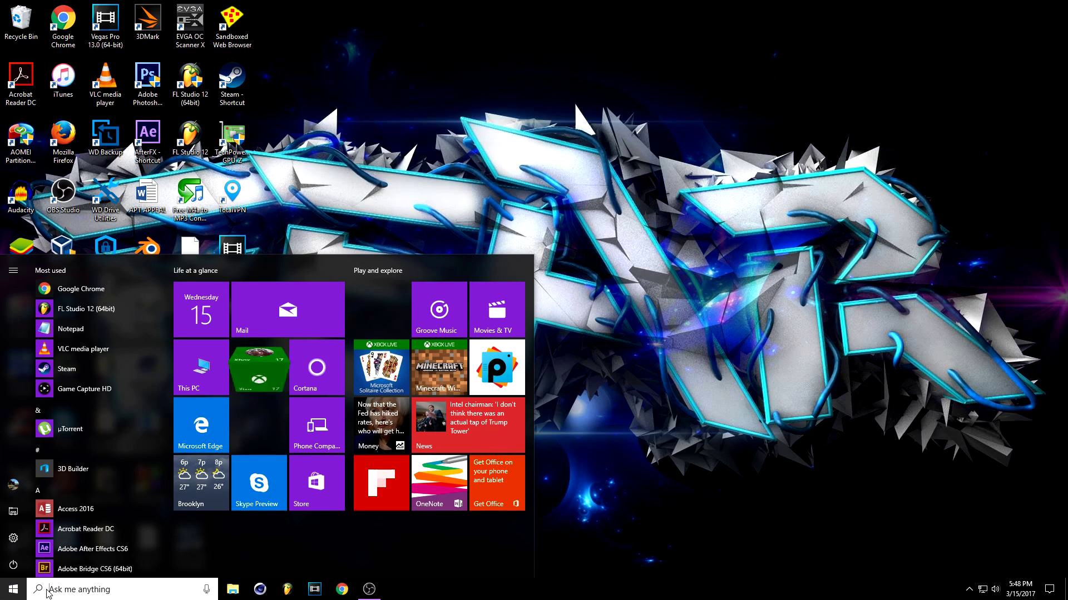
click(71, 593)
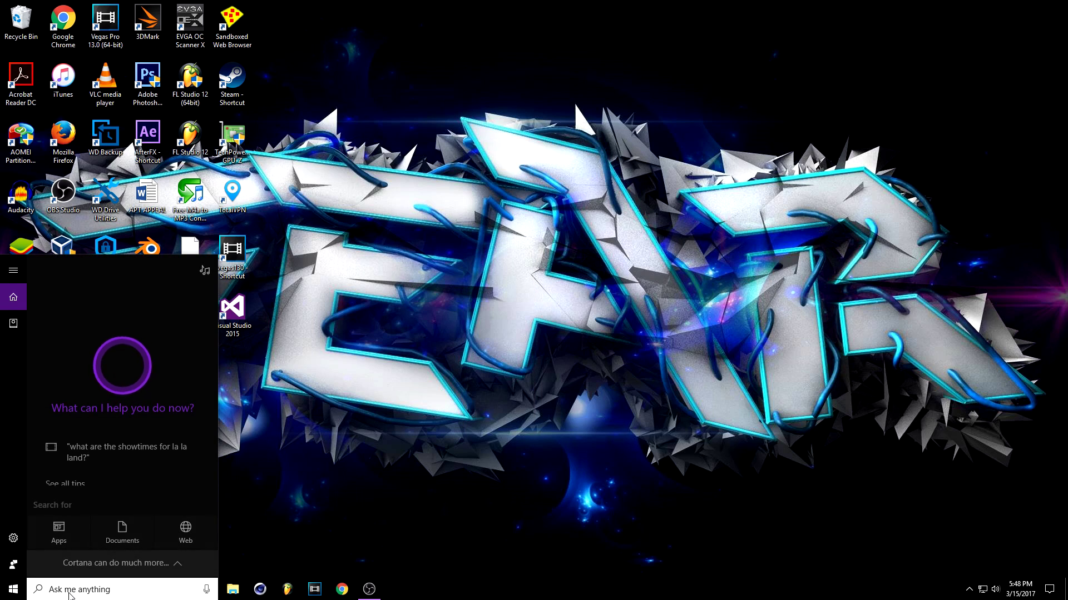
text(smd)
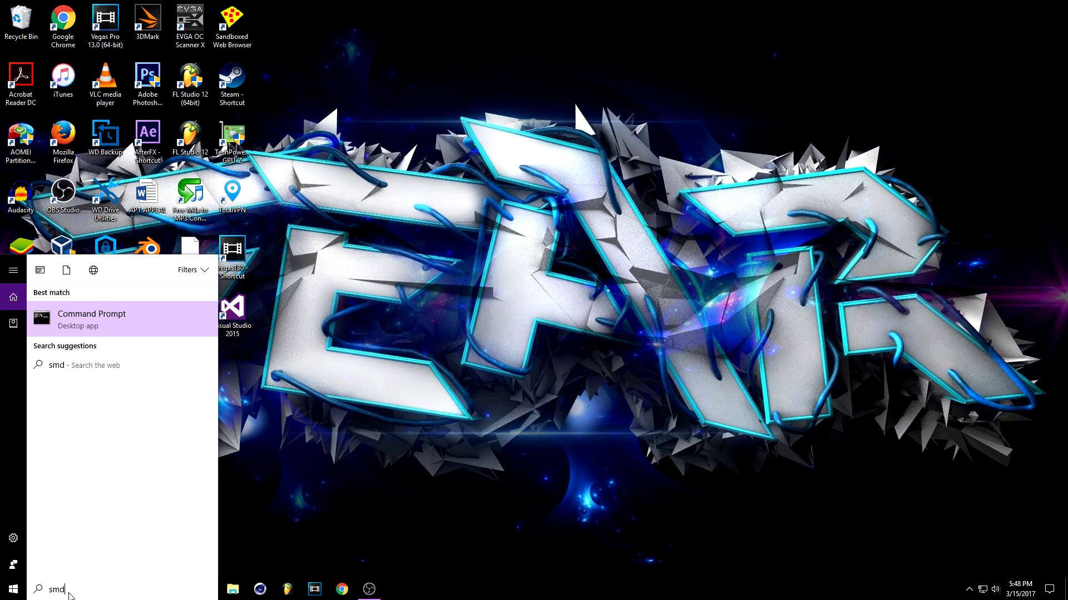
click(104, 333)
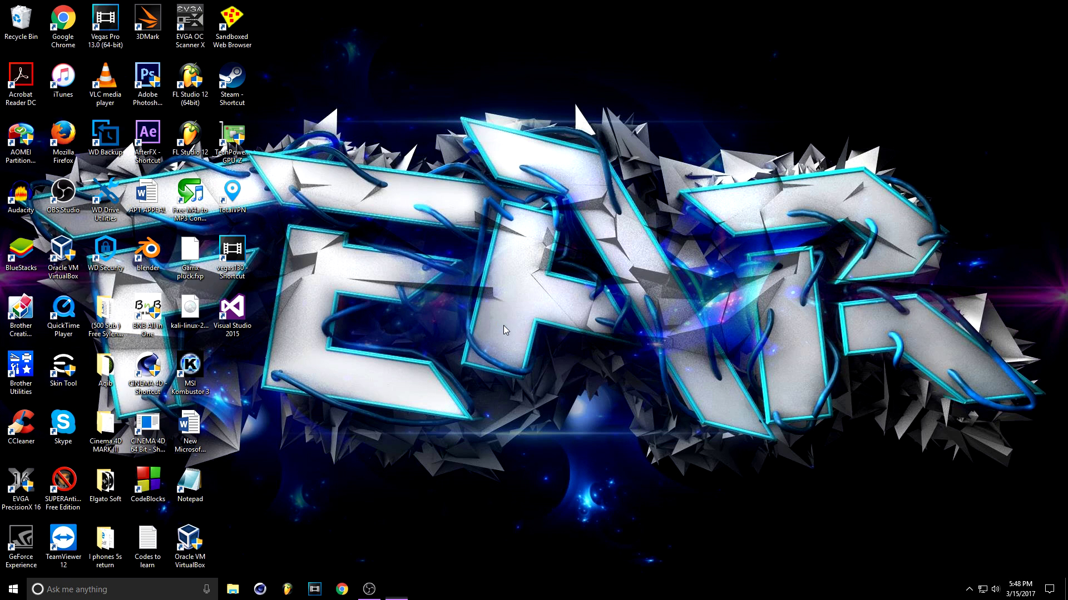
drag(445, 55, 695, 80)
click(639, 162)
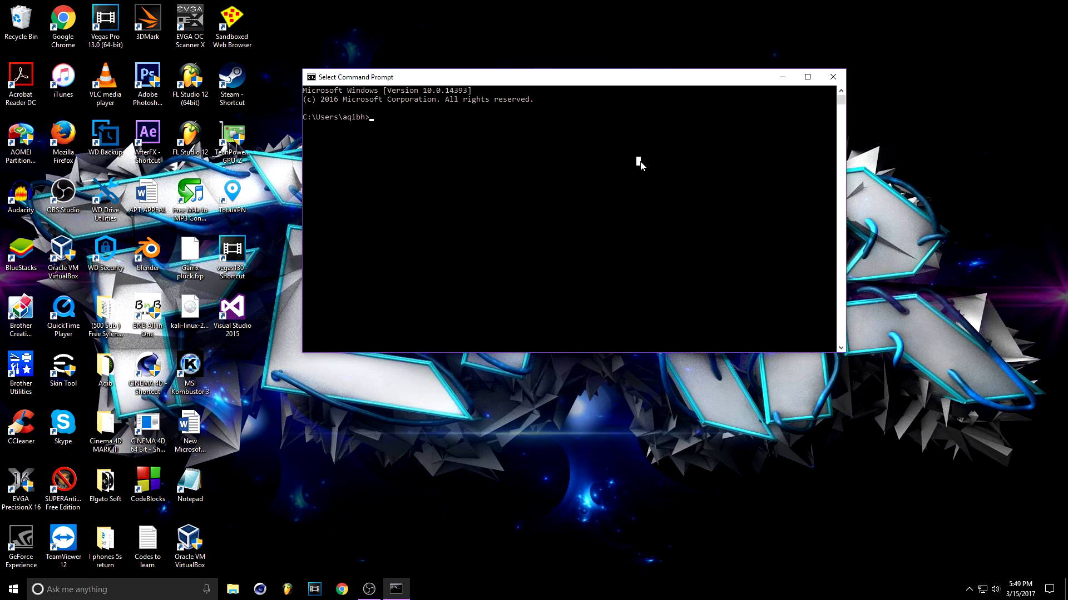
text(ipconfig)
key(Return)
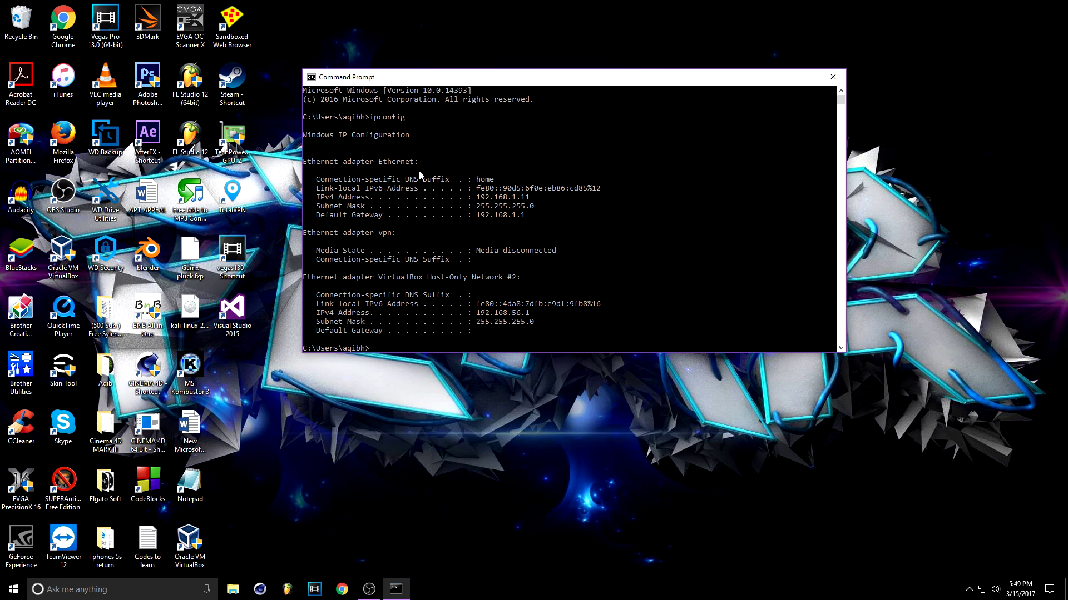
Copy the Default Gateway address 192.168.1.1 from the ipconfig output
drag(342, 165, 372, 168)
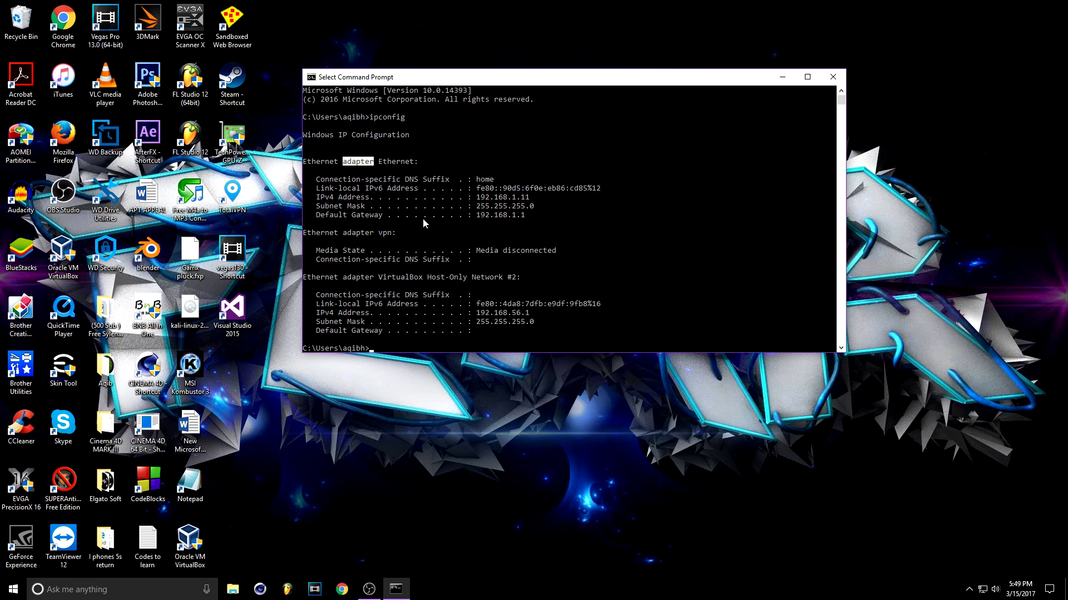
click(393, 163)
drag(476, 215, 522, 219)
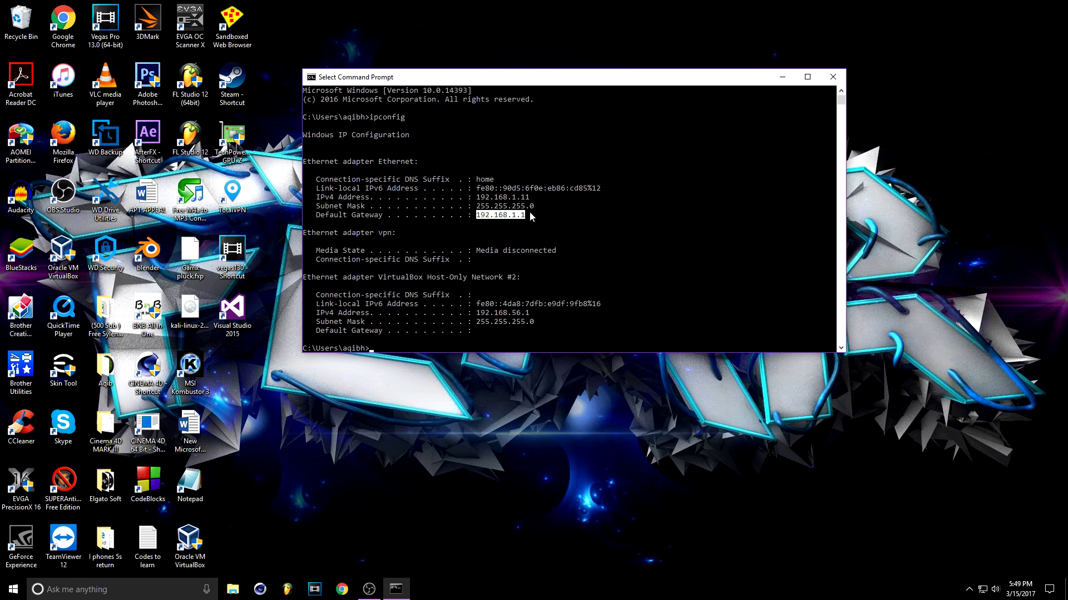
drag(523, 215, 476, 216)
key(ctrl+c)
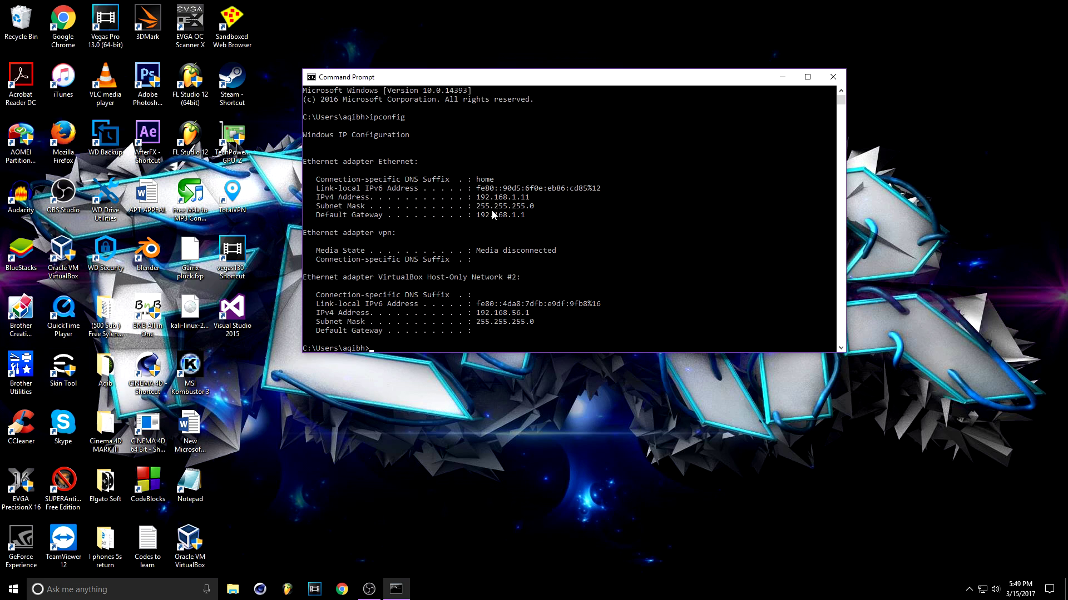
key(ctrl+v)
key(BackSpace)
key(BackSpace)
key(BackSpace)
key(BackSpace)
key(BackSpace)
key(BackSpace)
key(BackSpace)
key(BackSpace)
key(BackSpace)
key(BackSpace)
click(783, 76)
Load the router address 192.168.1.1 in Firefox
click(64, 151)
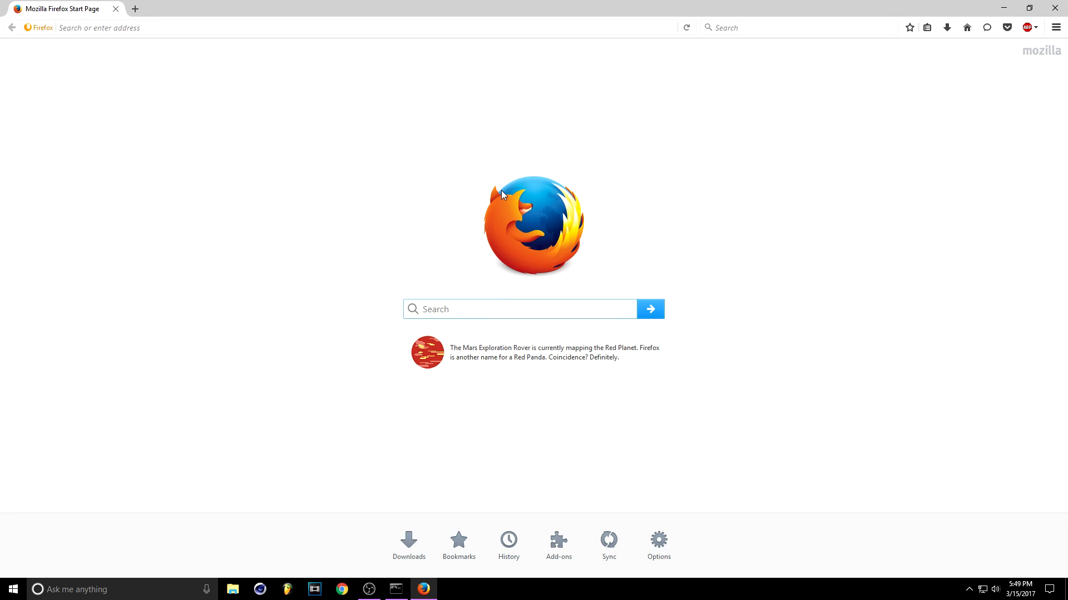
click(332, 29)
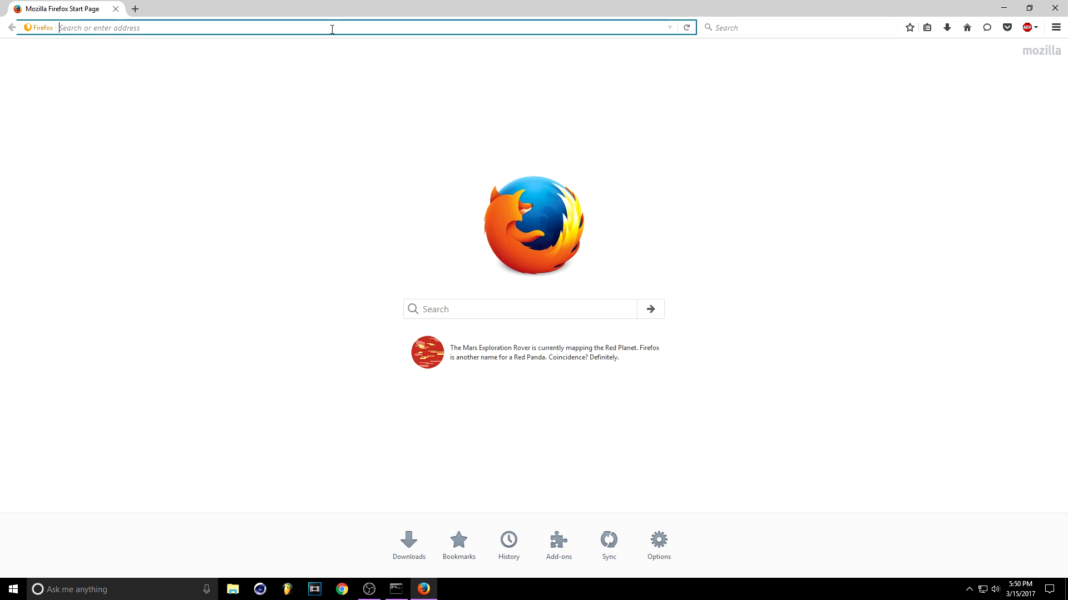
key(ctrl+v)
key(Return)
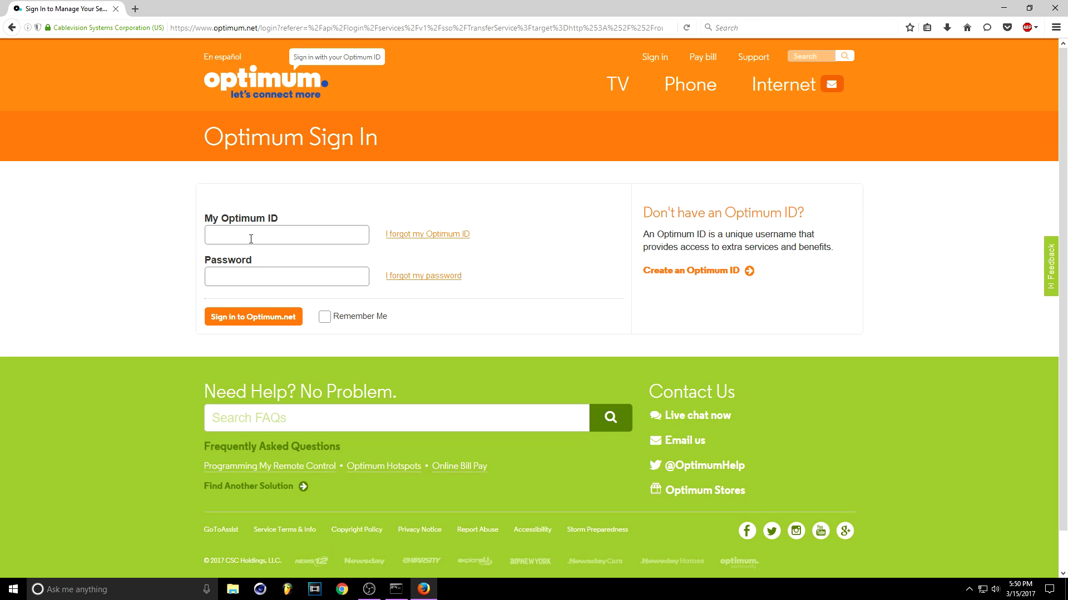
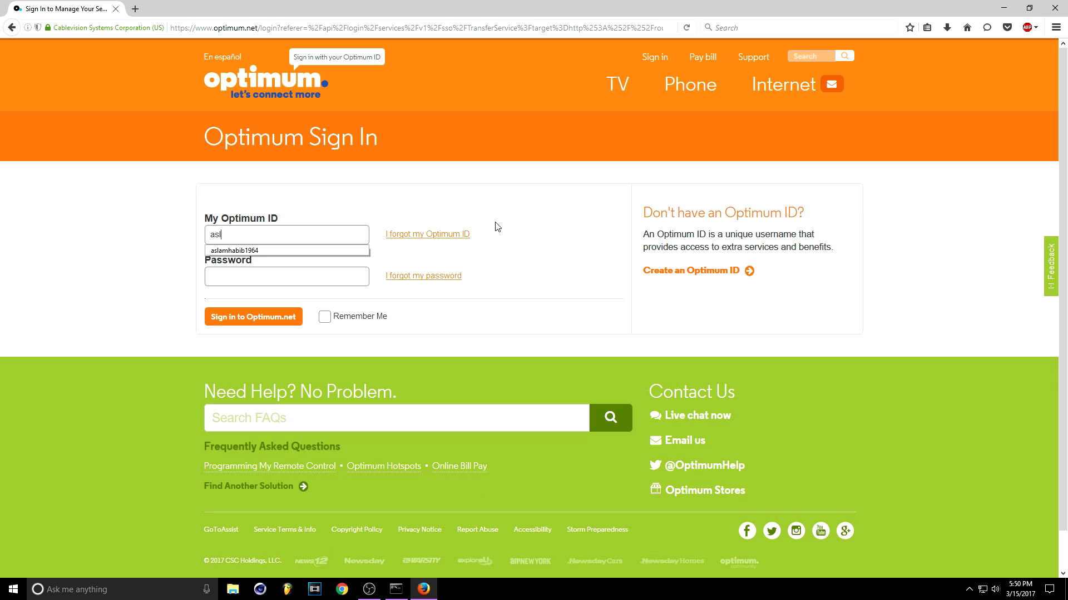
Enter the Optimum ID, use the saved credentials and sign in to Optimum.net
click(310, 250)
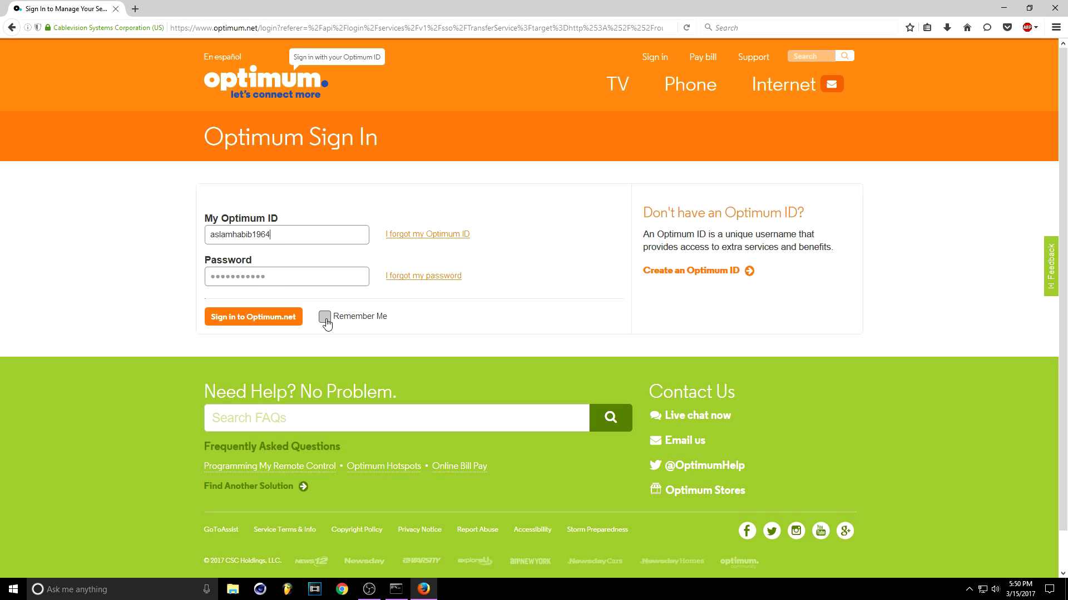
click(248, 318)
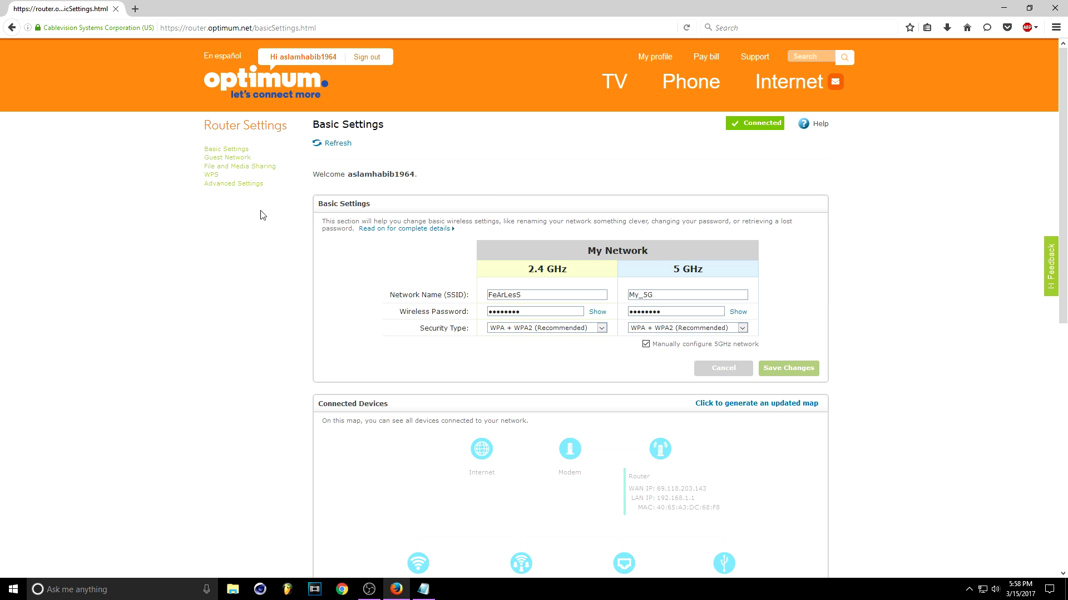
Open Advanced Settings > Port Management and begin a new port forwarding rule
click(260, 186)
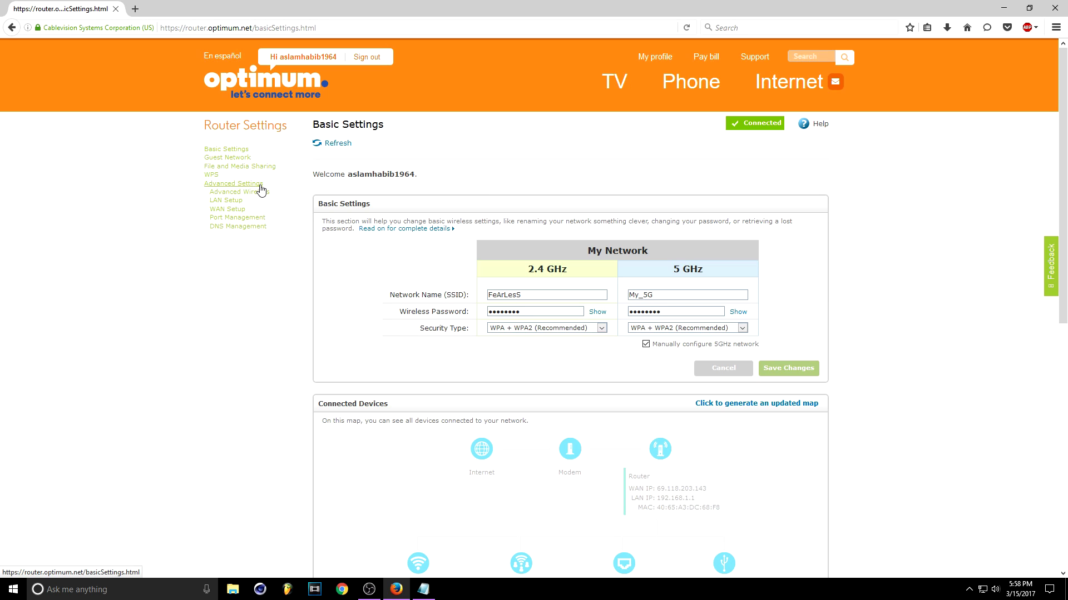
click(261, 219)
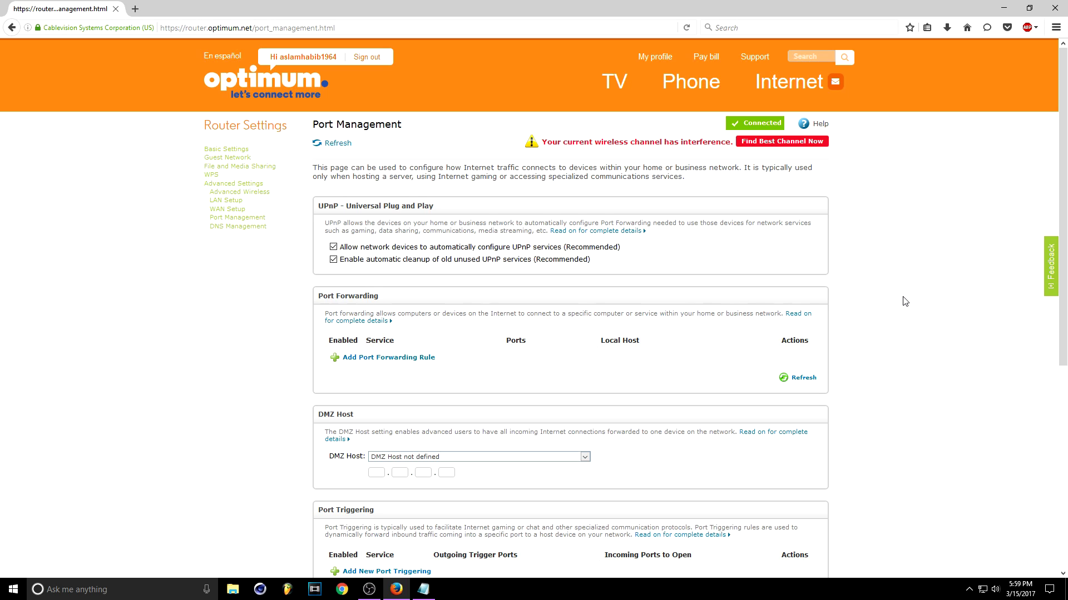
click(399, 365)
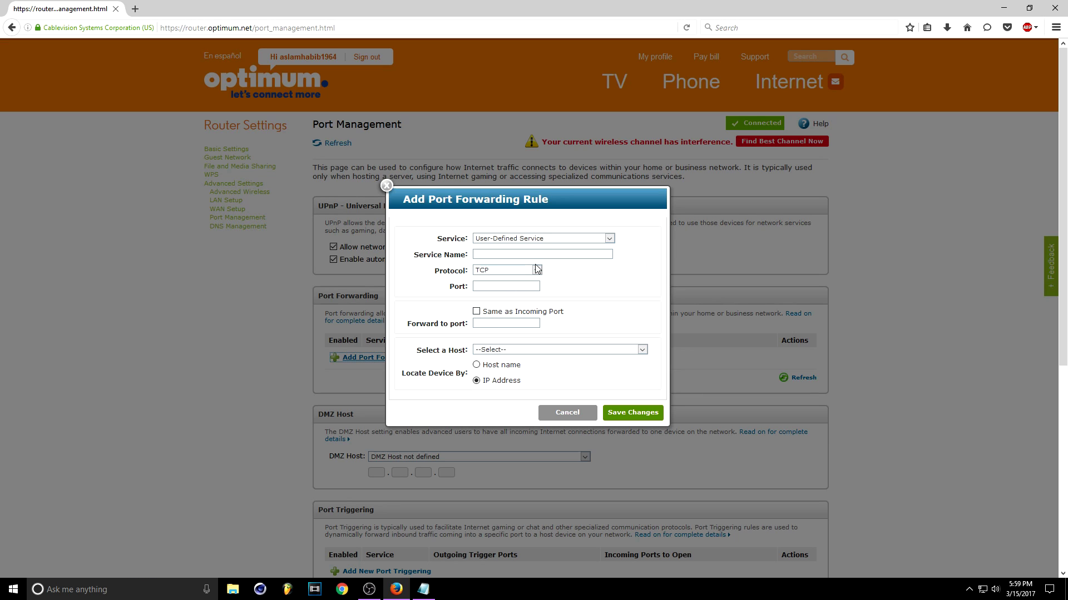
Keep User-Defined Service and set port 53-53 from the Notepad list, same as incoming
click(554, 239)
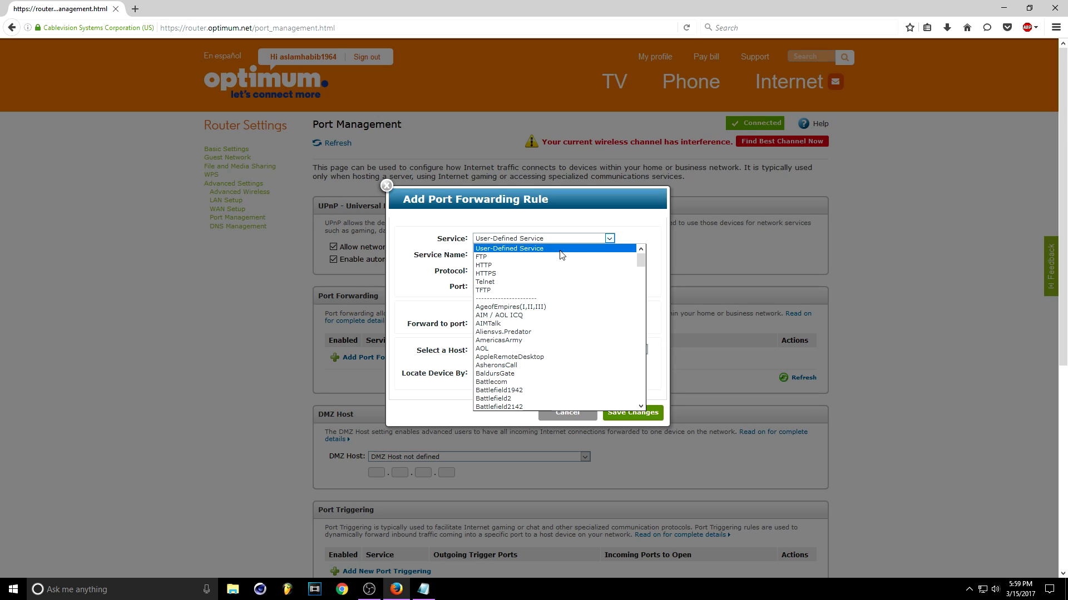
click(563, 250)
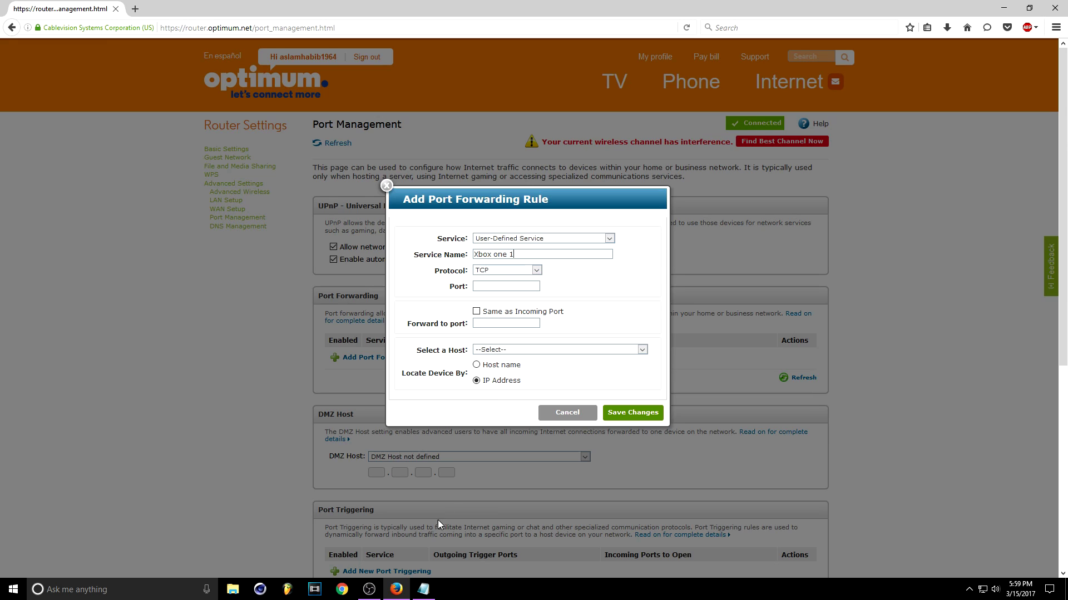
click(423, 589)
drag(636, 134, 853, 135)
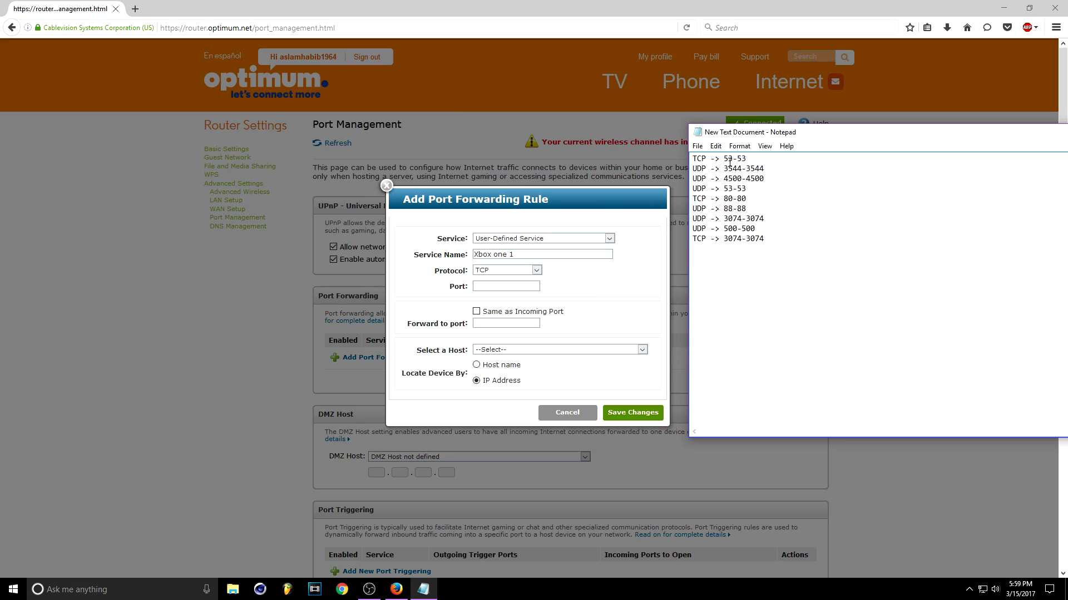
drag(752, 159, 728, 160)
click(559, 281)
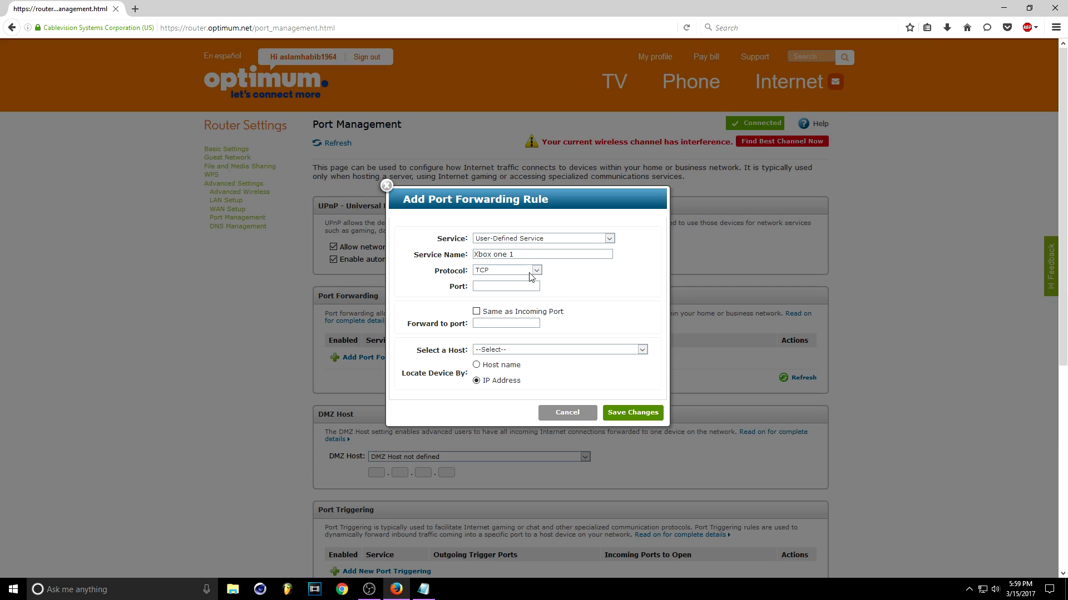
click(519, 287)
key(ctrl+v)
click(494, 311)
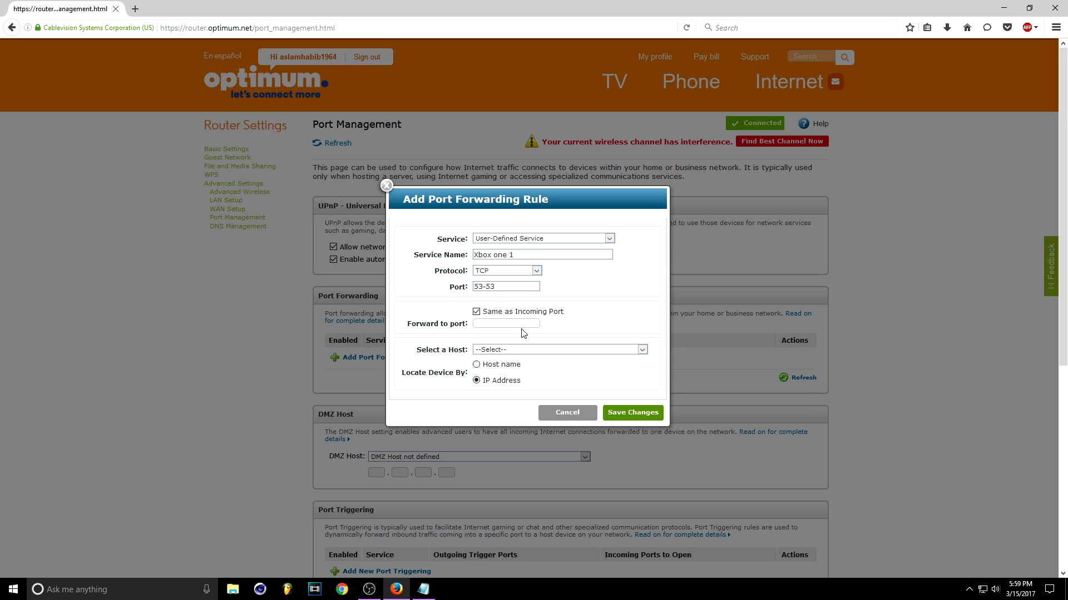
Point the Xbox one 1 rule at FEARLESS host 192.168.1.8 and save it
click(538, 350)
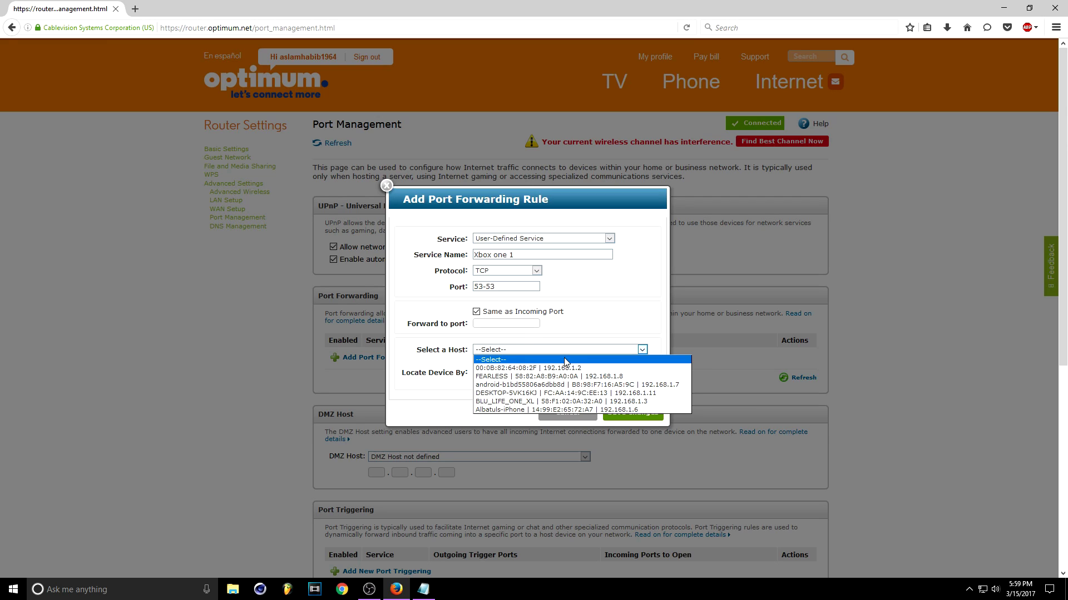
click(580, 377)
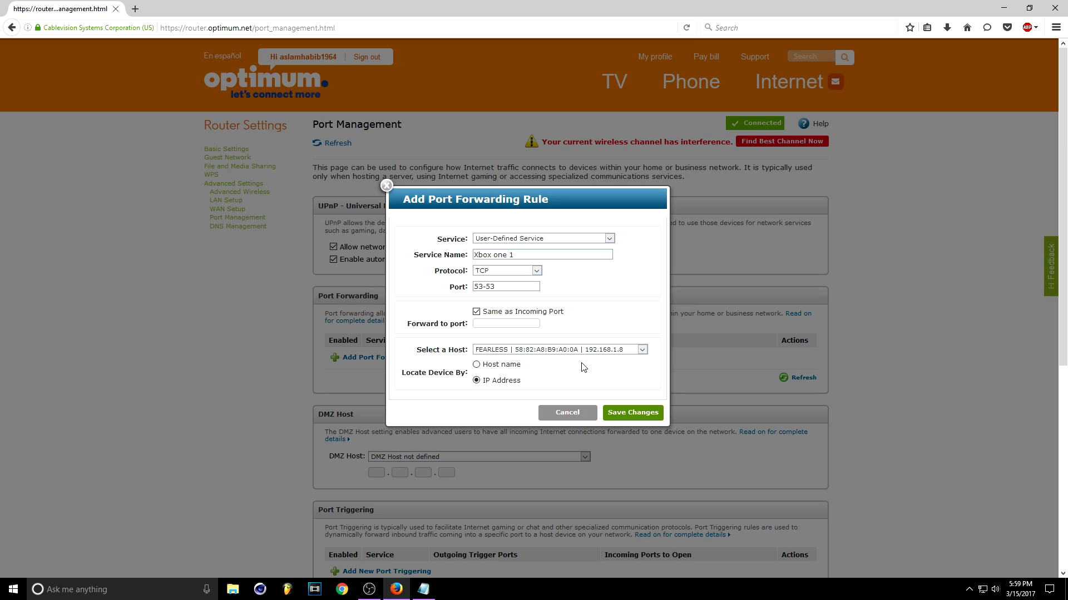
click(644, 415)
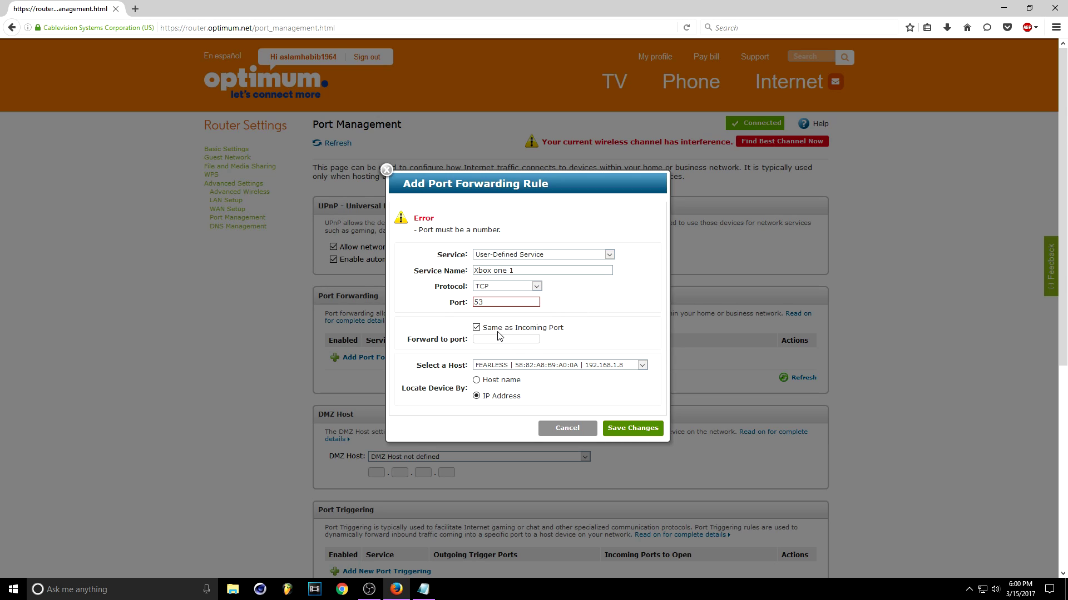
click(648, 430)
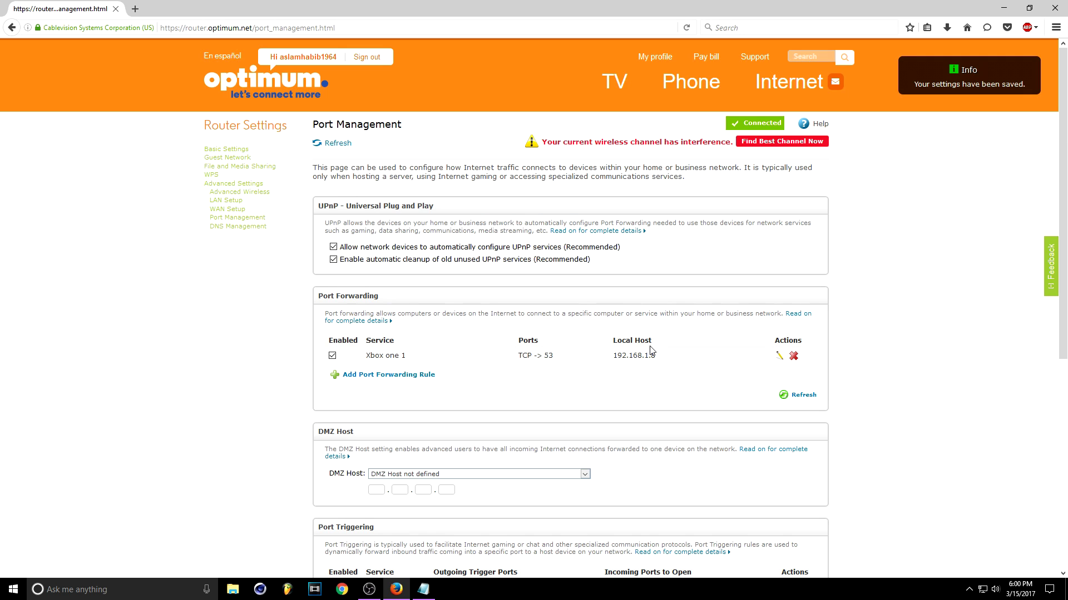
click(410, 380)
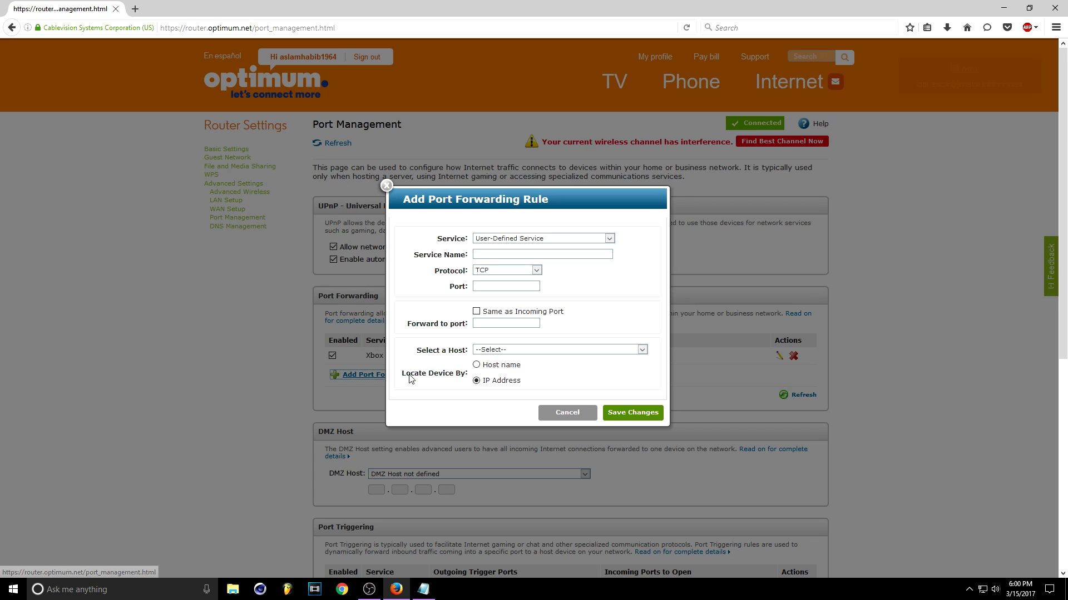
Name the second rule Xbox one2
click(548, 253)
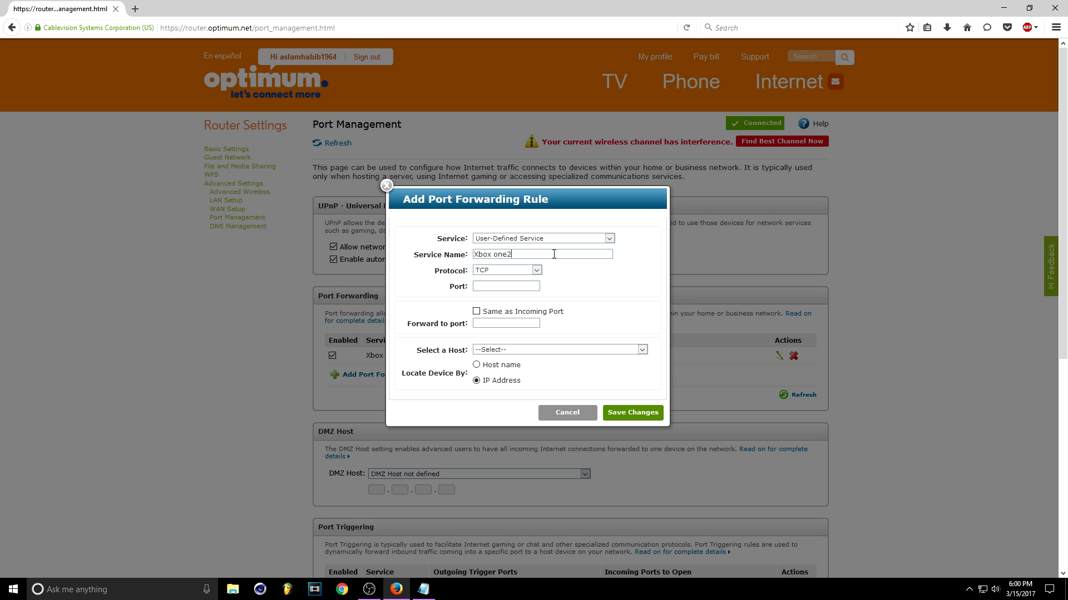
triple_click(500, 255)
click(563, 252)
triple_click(562, 252)
click(518, 270)
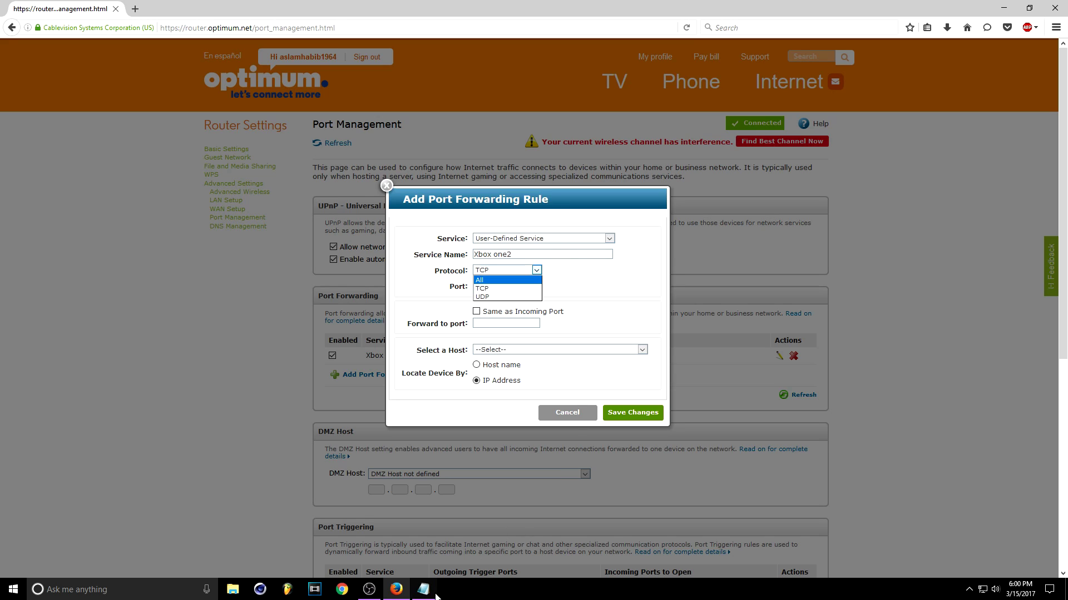
Set the protocol to UDP and the port to 3544, copied from the notes
key(alt+Tab)
drag(724, 168, 742, 168)
key(ctrl+c)
click(556, 272)
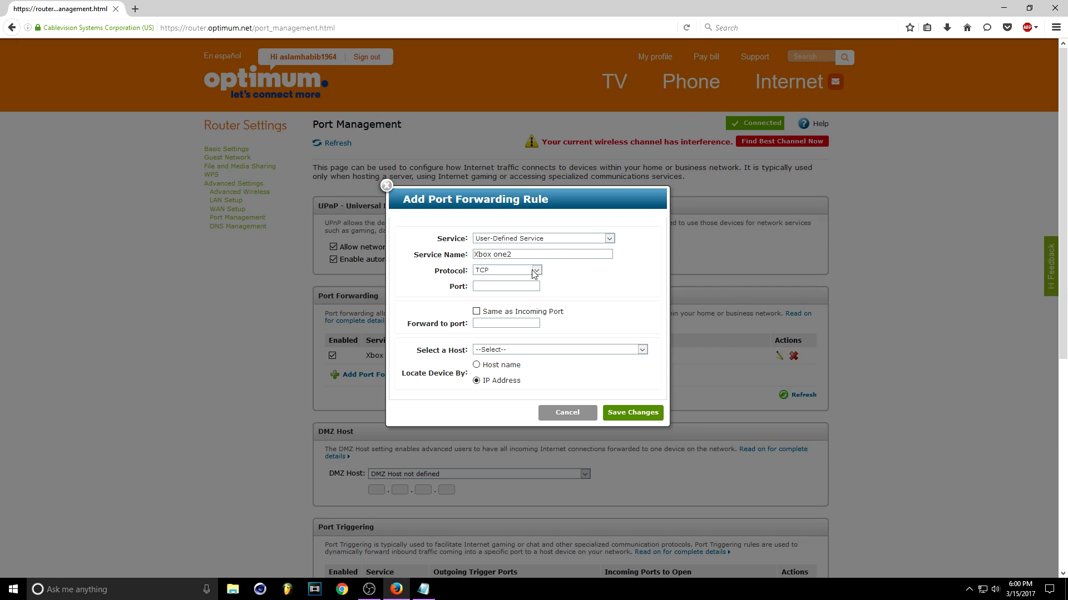
click(532, 270)
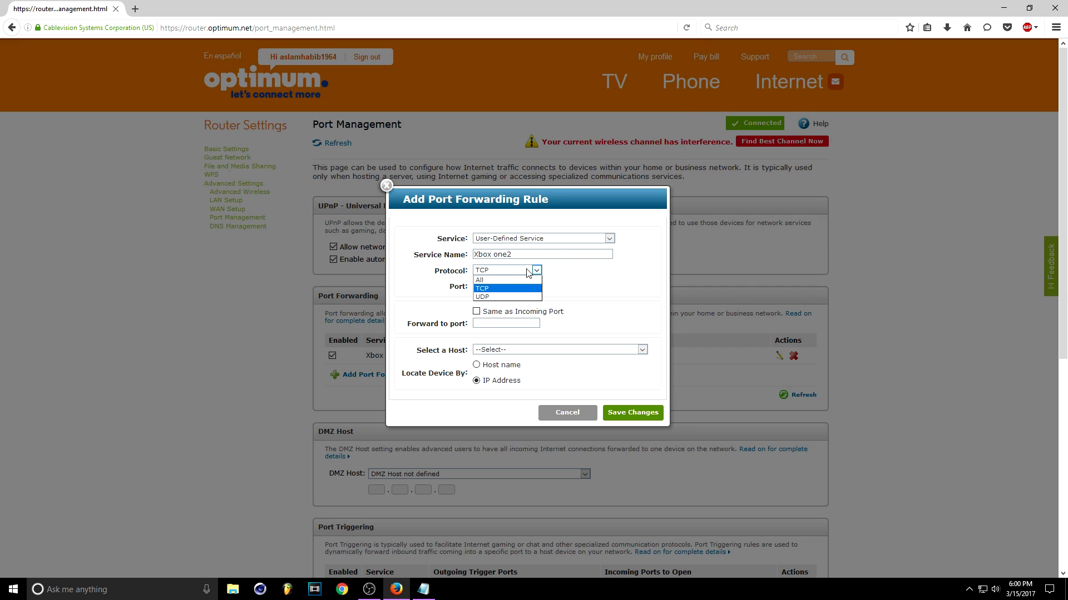
click(522, 297)
key(ctrl+v)
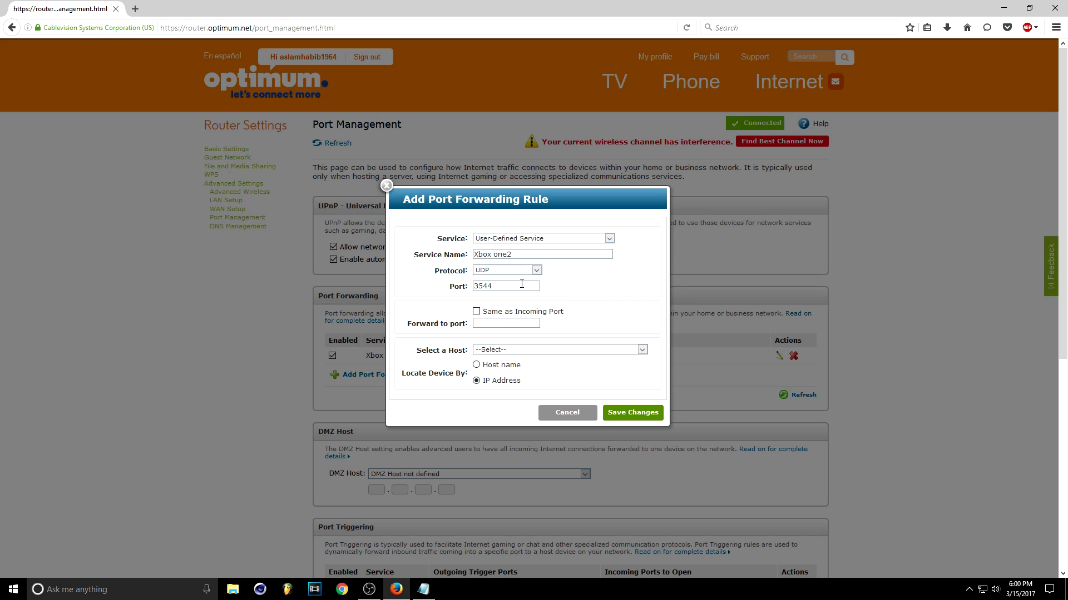
Forward to the same port on FEARLESS host 192.168.1.8 and save the rule
click(476, 312)
click(534, 350)
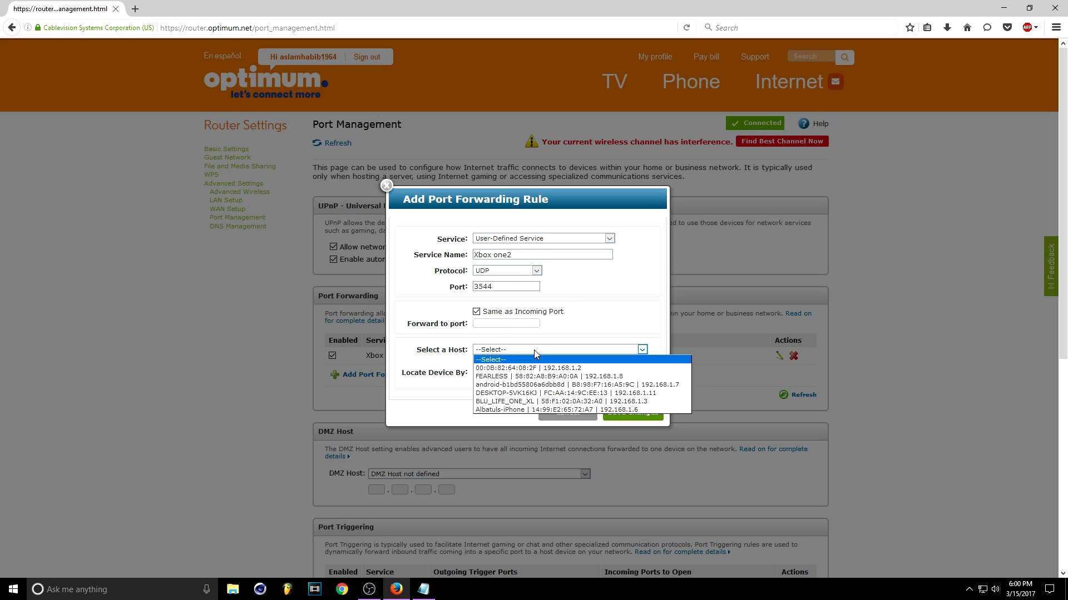
click(537, 376)
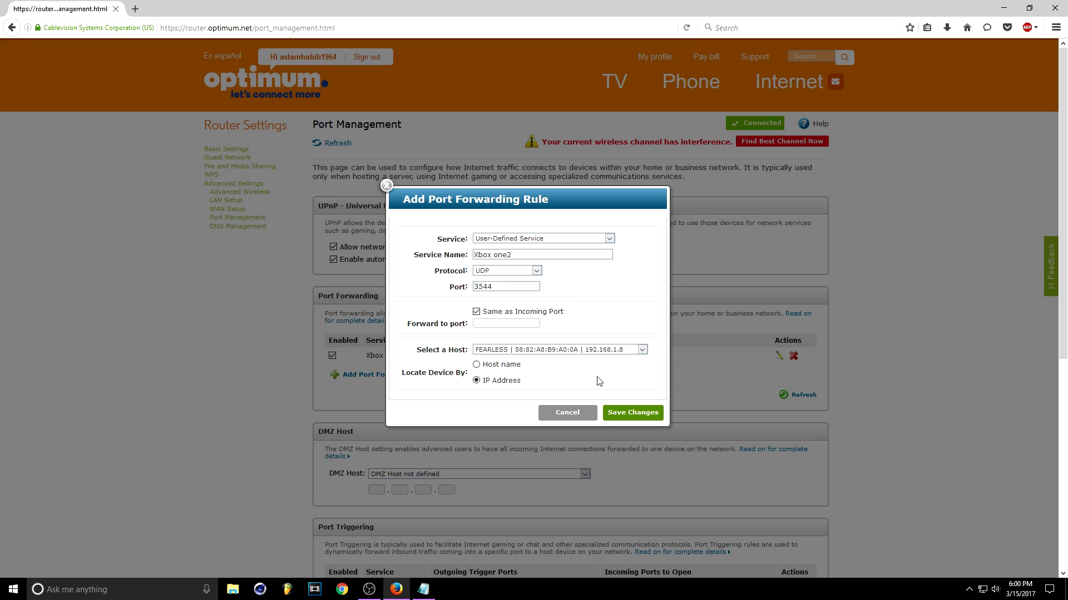
click(644, 411)
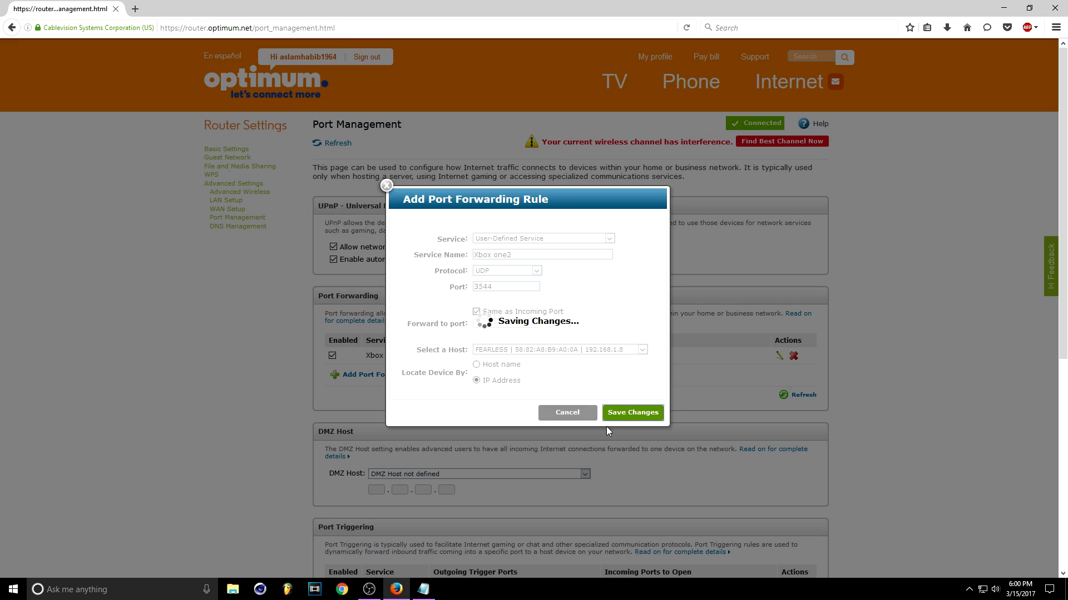
click(423, 589)
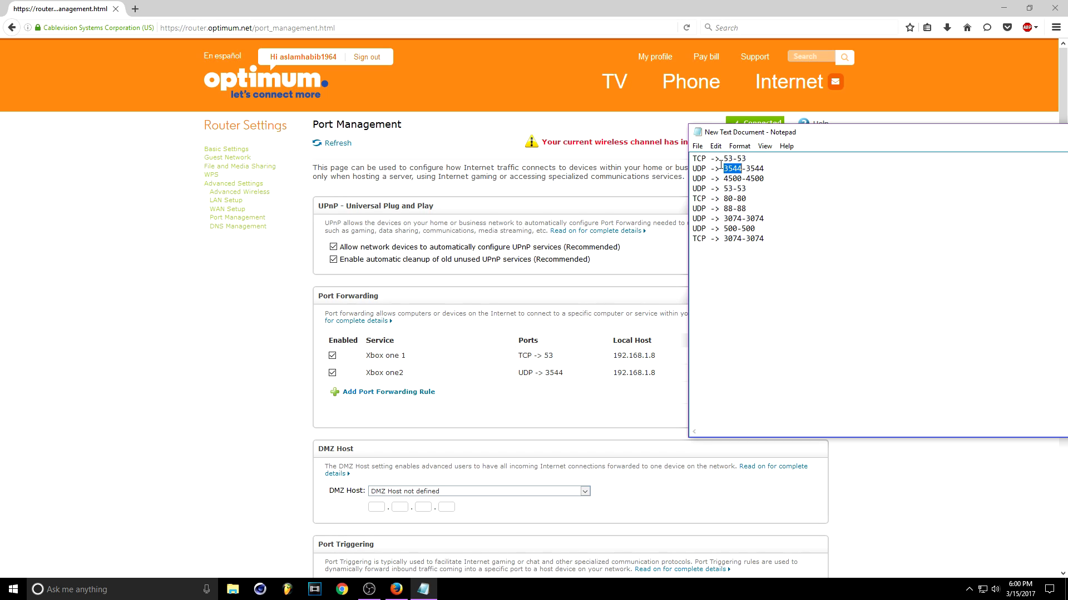
Close the Notepad port list without saving
drag(839, 136, 579, 150)
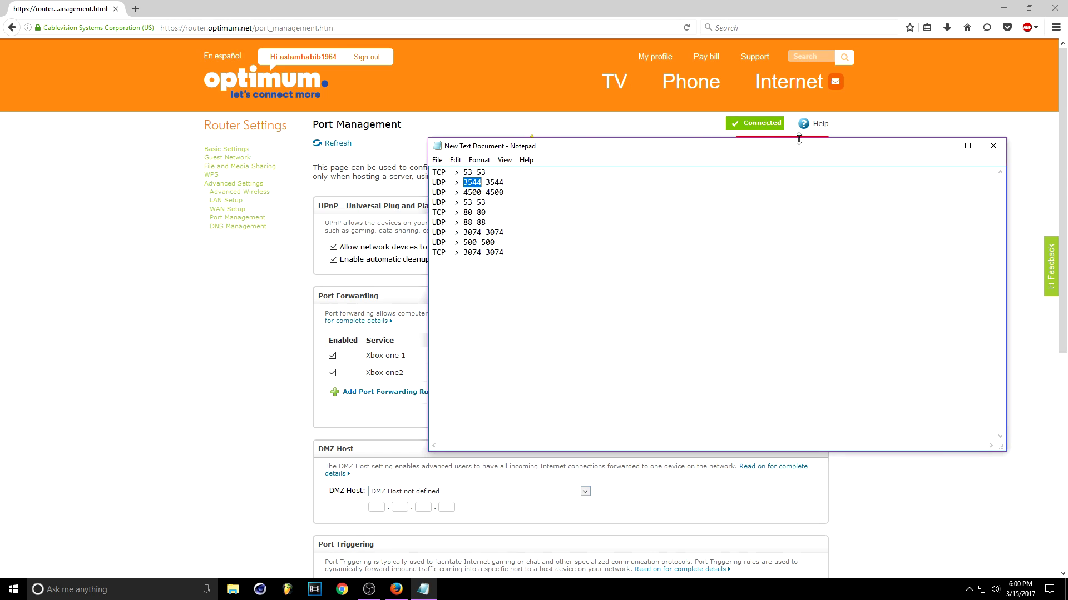
click(994, 147)
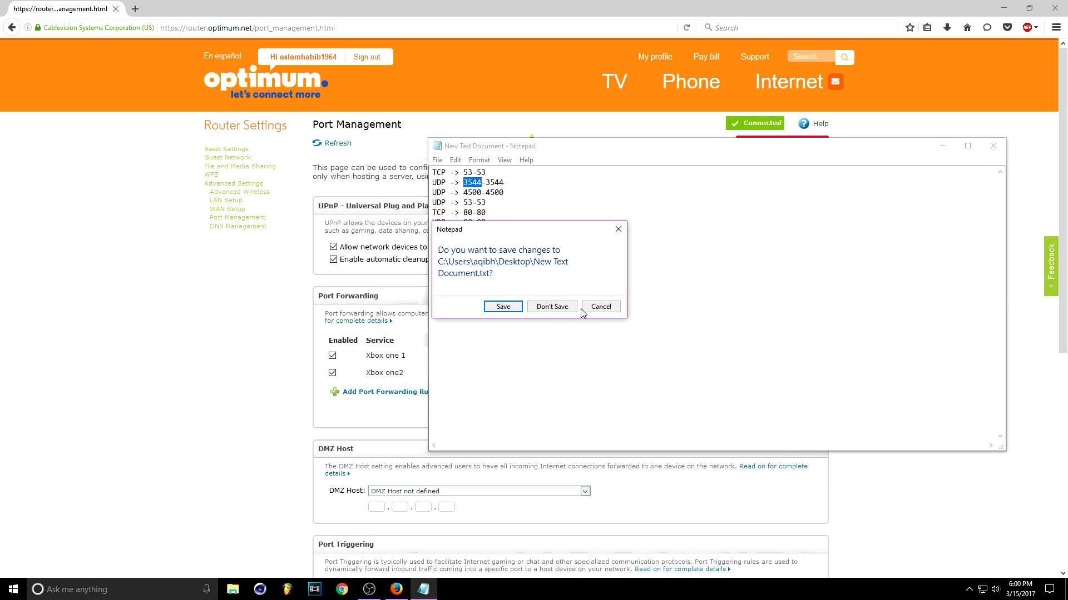
click(553, 310)
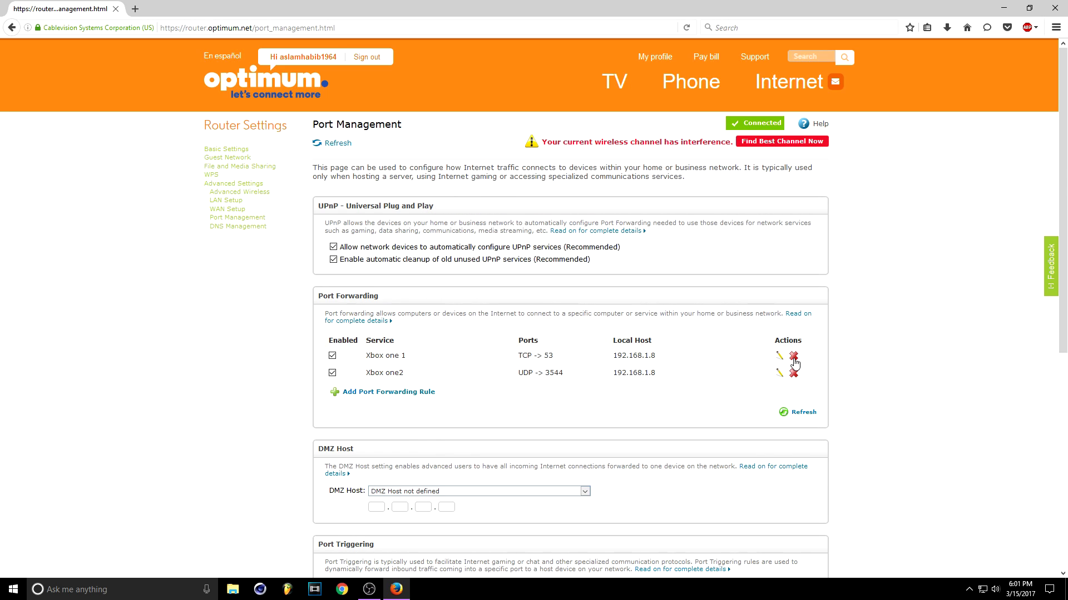
Delete the Xbox one 1 and Xbox one2 forwarding rules
click(794, 356)
click(629, 328)
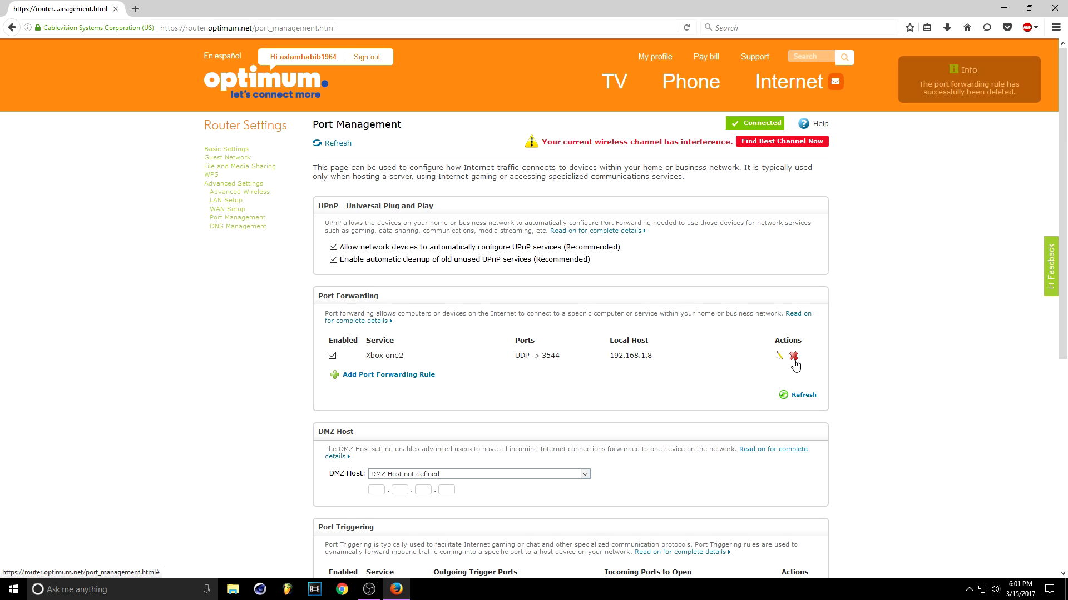
click(794, 356)
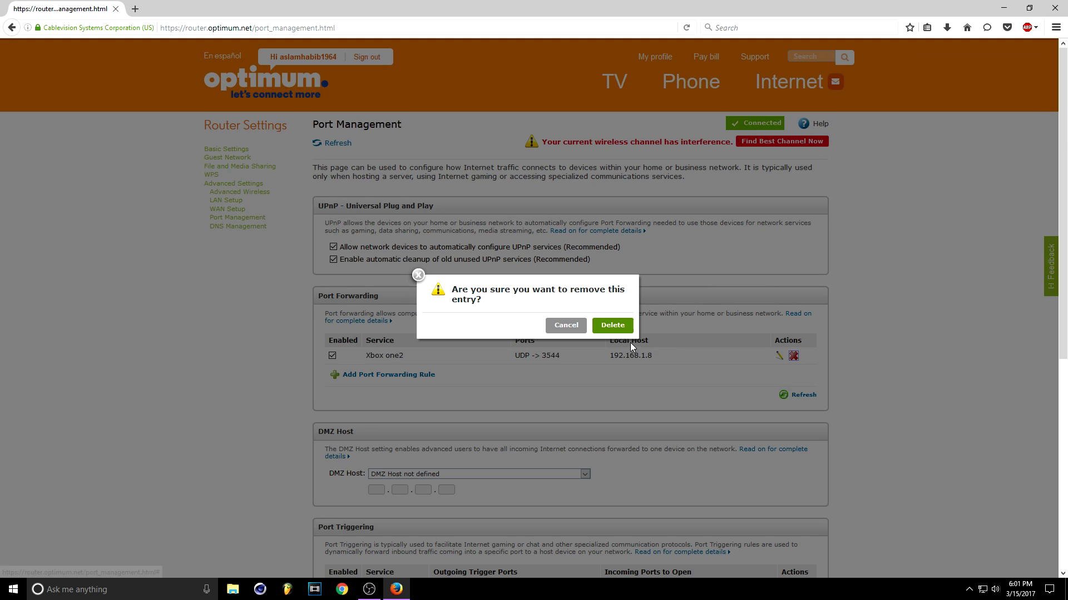
click(618, 328)
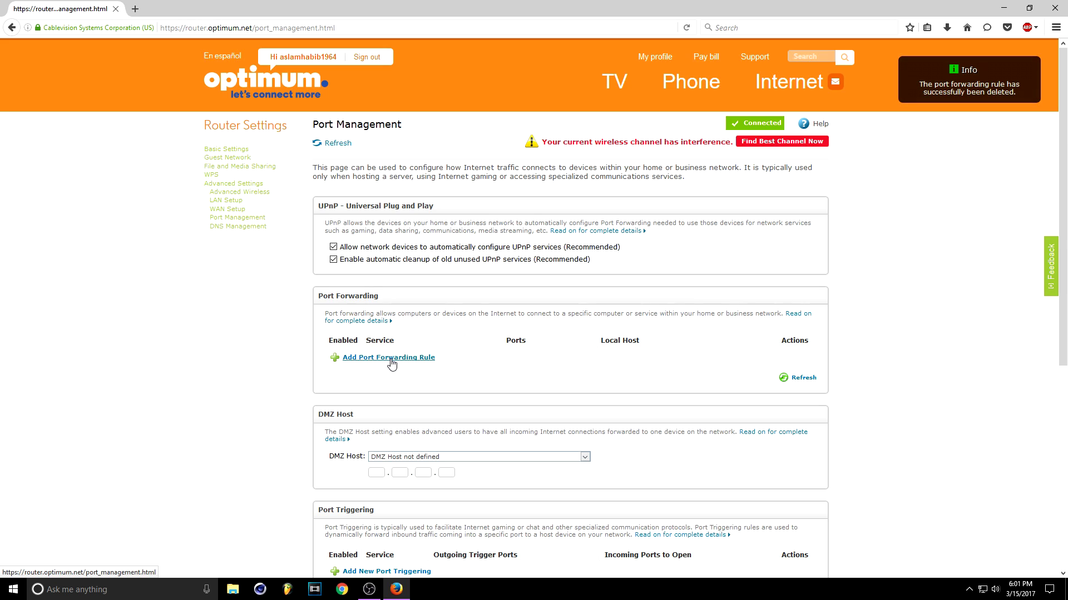
Add and save a forwarding rule using the XBOX One preset for host FEARLESS (192.168.1.8)
click(392, 359)
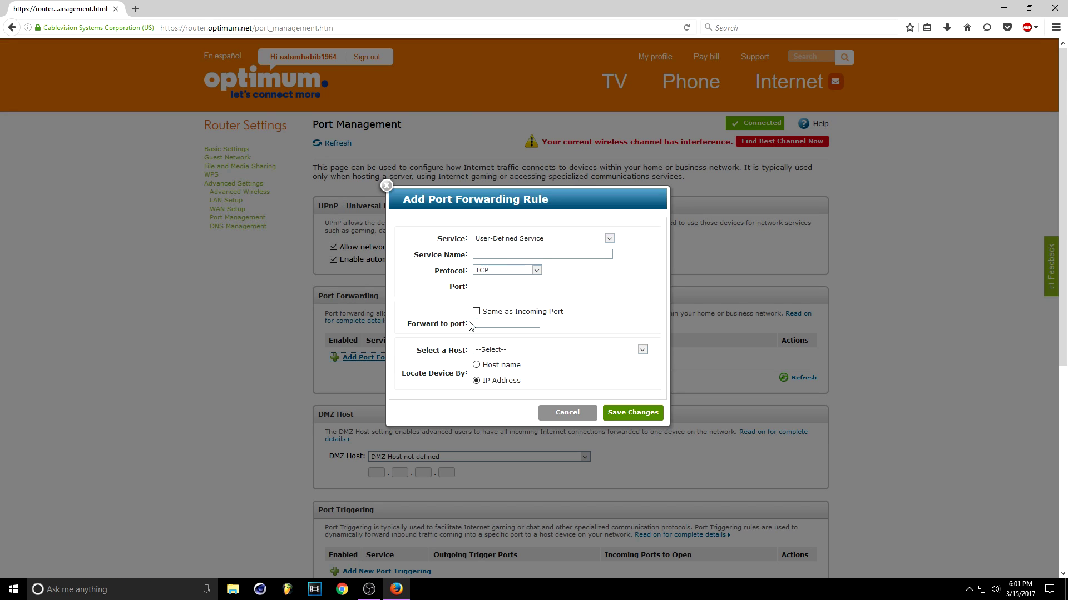
click(517, 240)
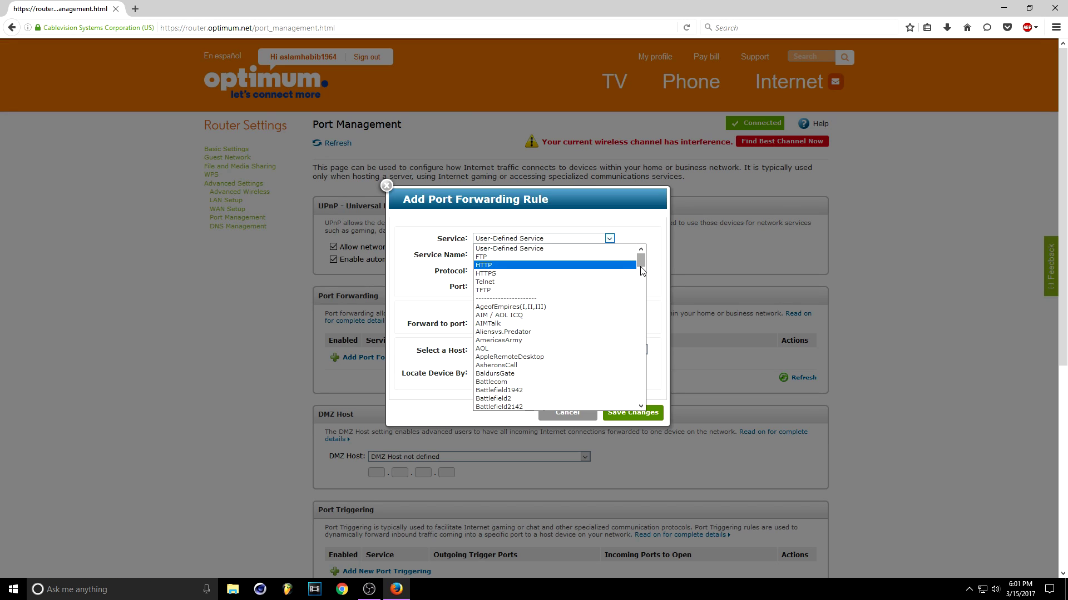
drag(644, 264, 660, 399)
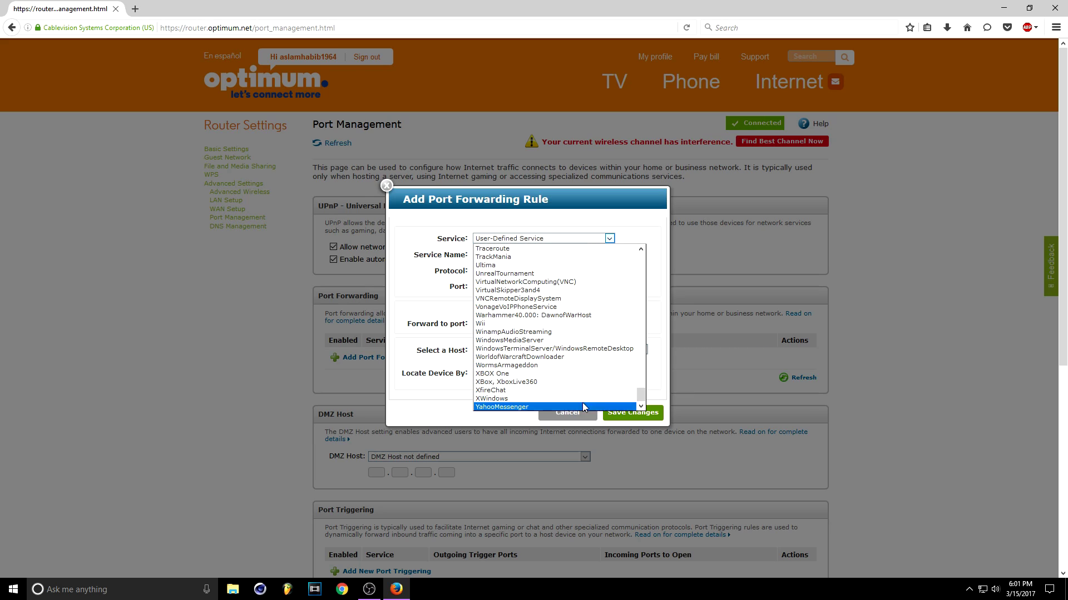
click(547, 373)
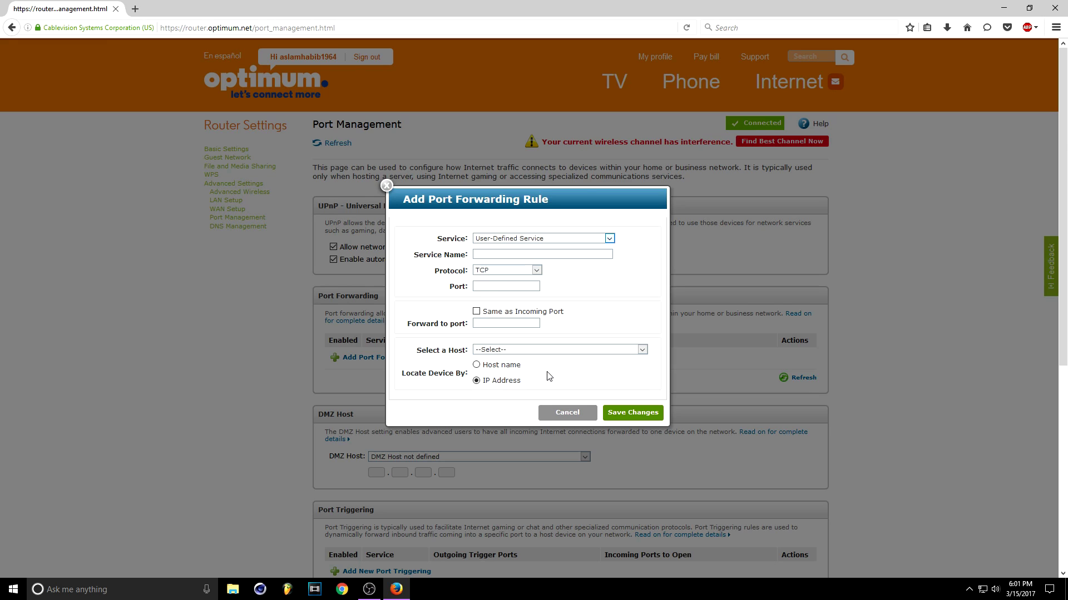
scroll(575, 285, down, 5)
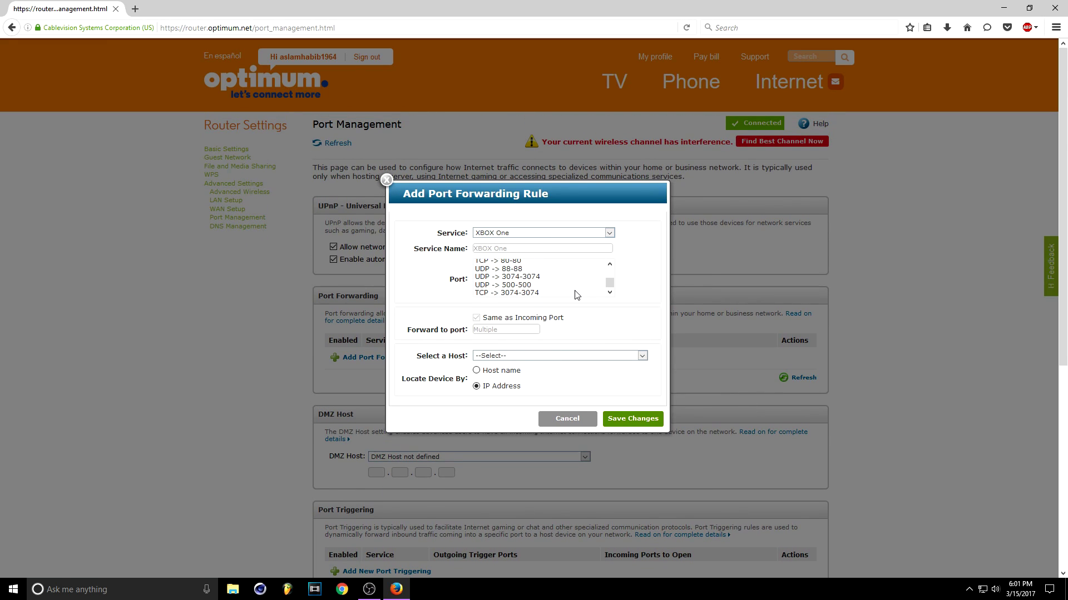
click(538, 356)
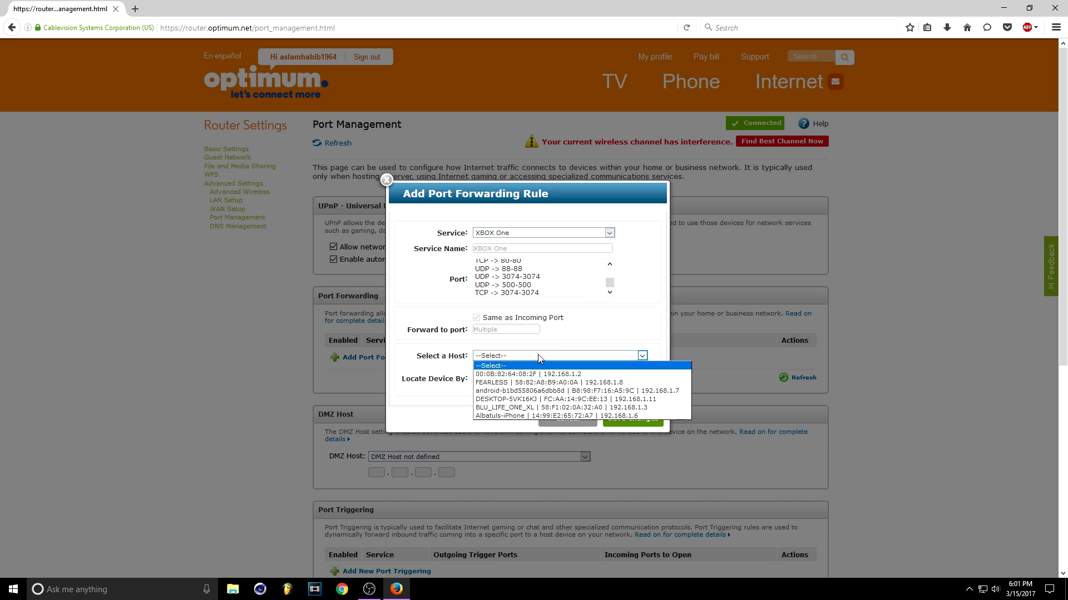
click(584, 382)
click(641, 420)
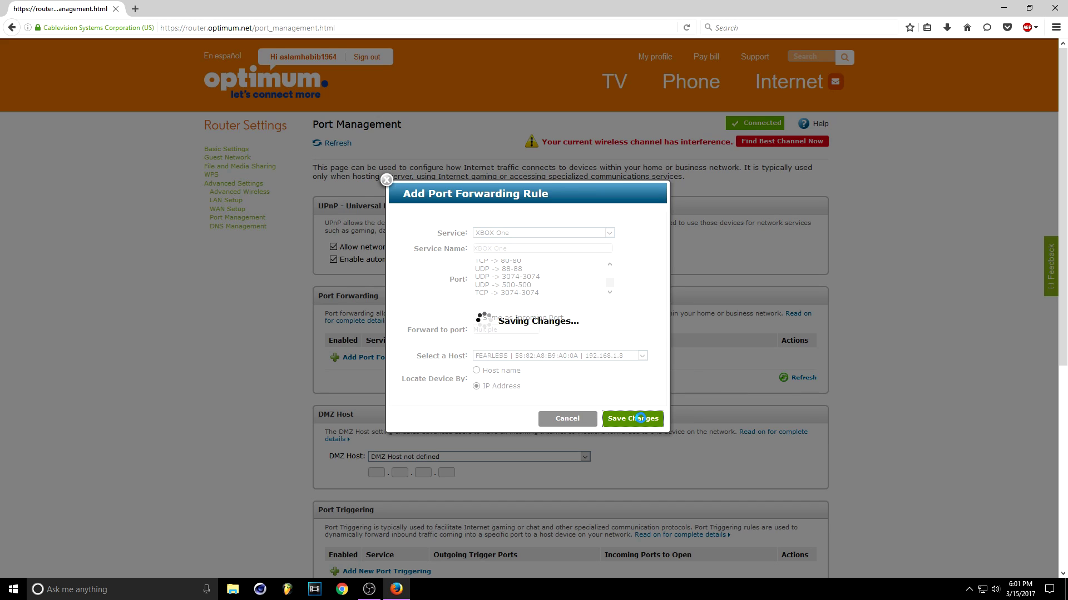